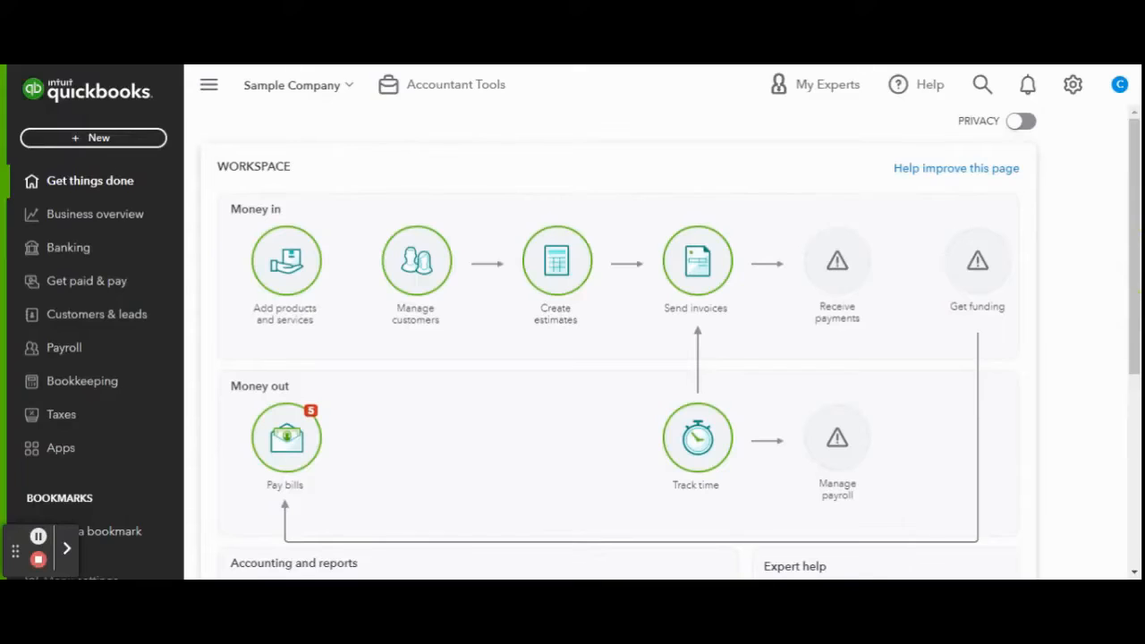
Open the full Chart of accounts list under Bookkeeping.
left_click(97, 384)
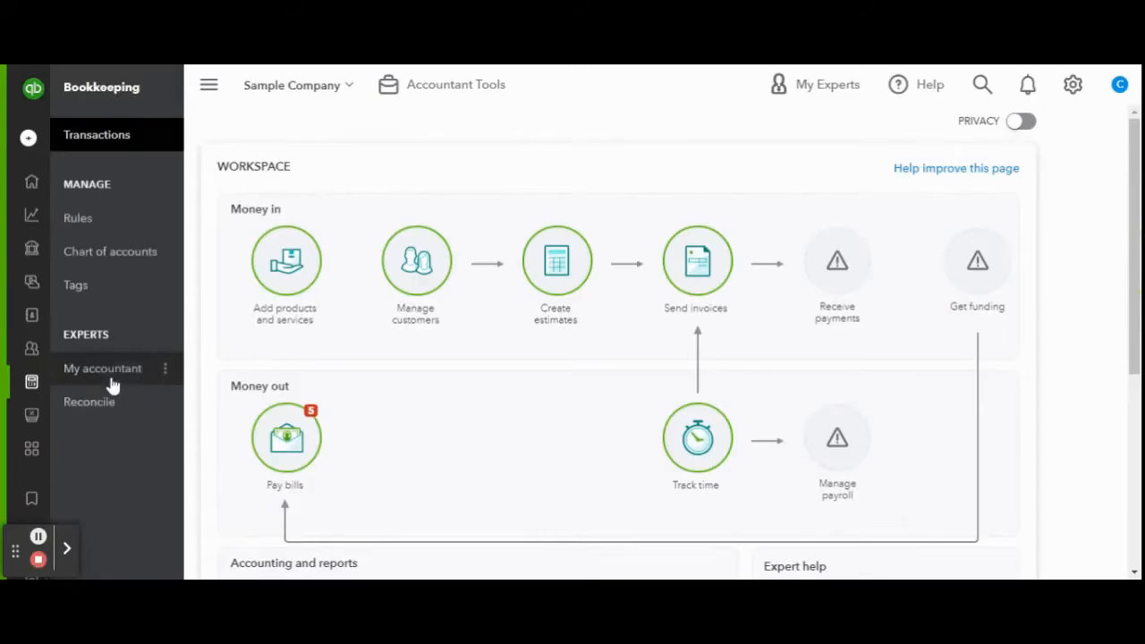
left_click(138, 259)
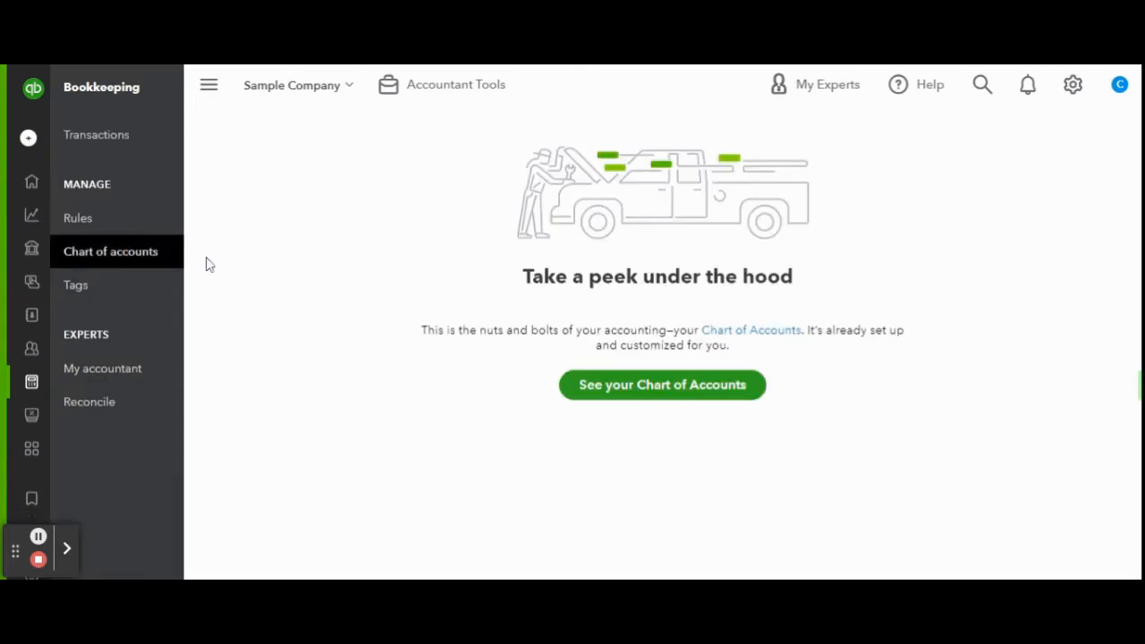
left_click(687, 393)
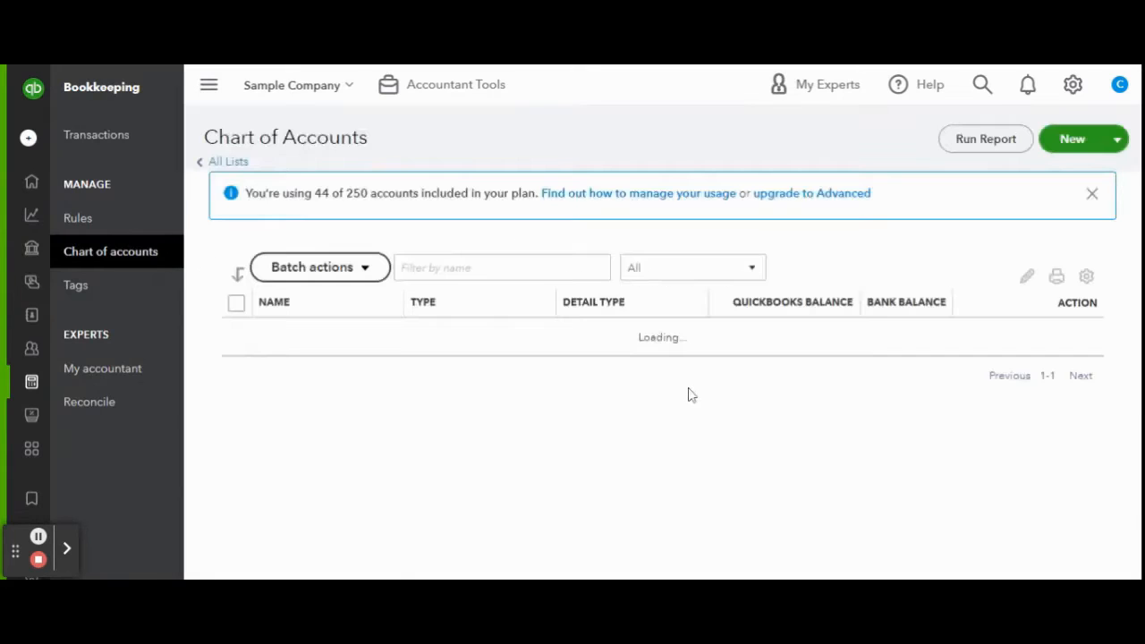
left_click(1087, 193)
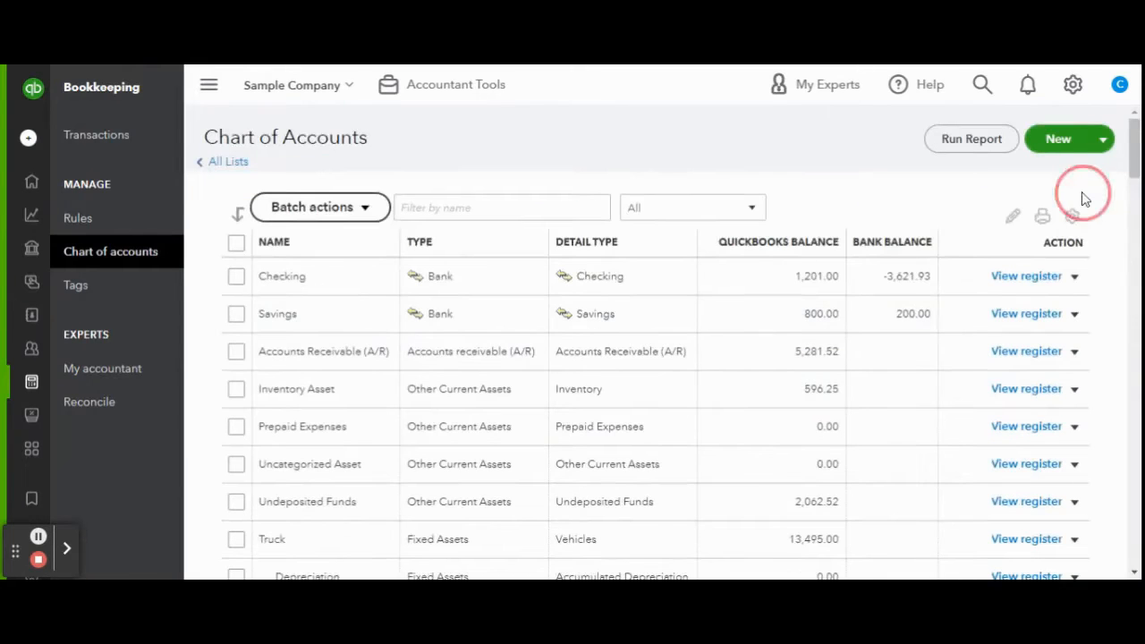
Create the Property Management Income account with Service/Fee Income detail type.
left_click(1069, 150)
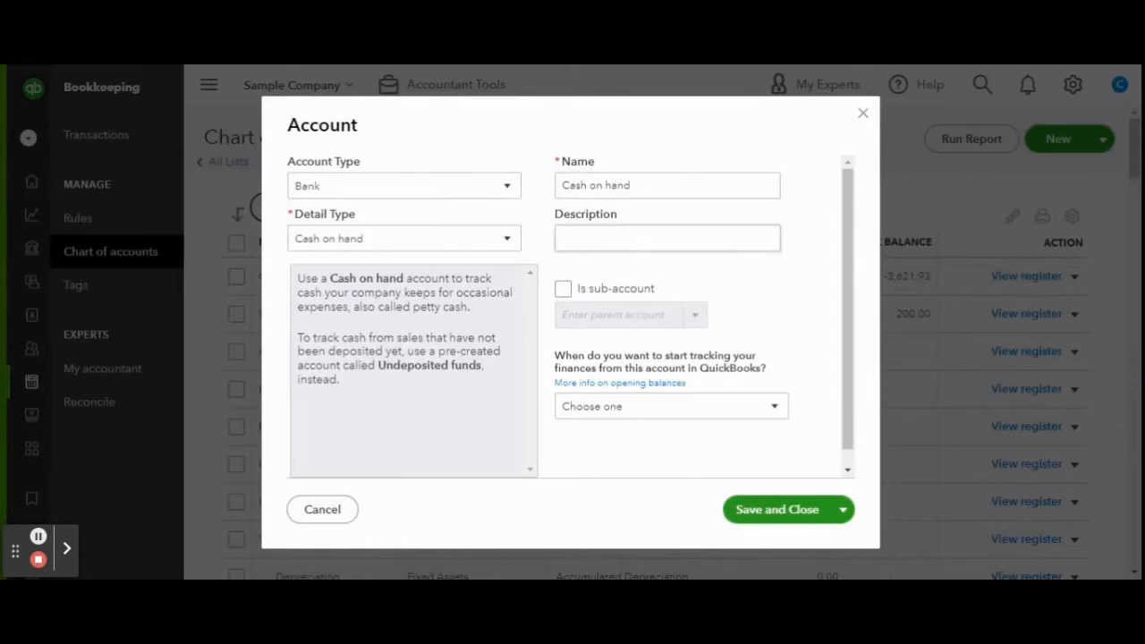
left_click(469, 192)
scroll(411, 340, "down", 2)
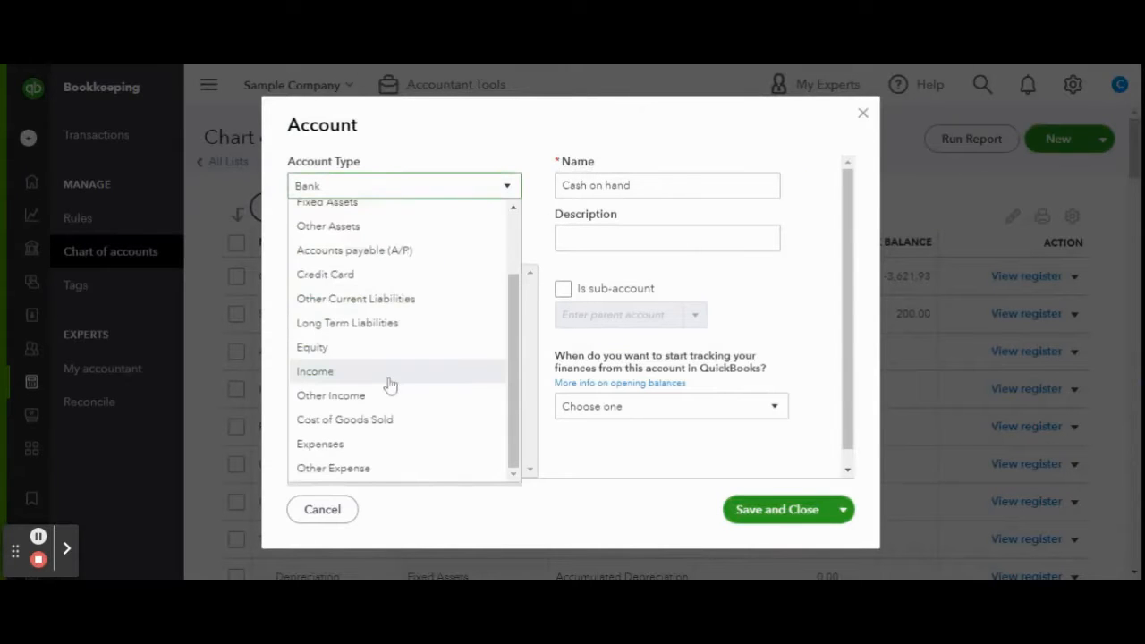
left_click(386, 384)
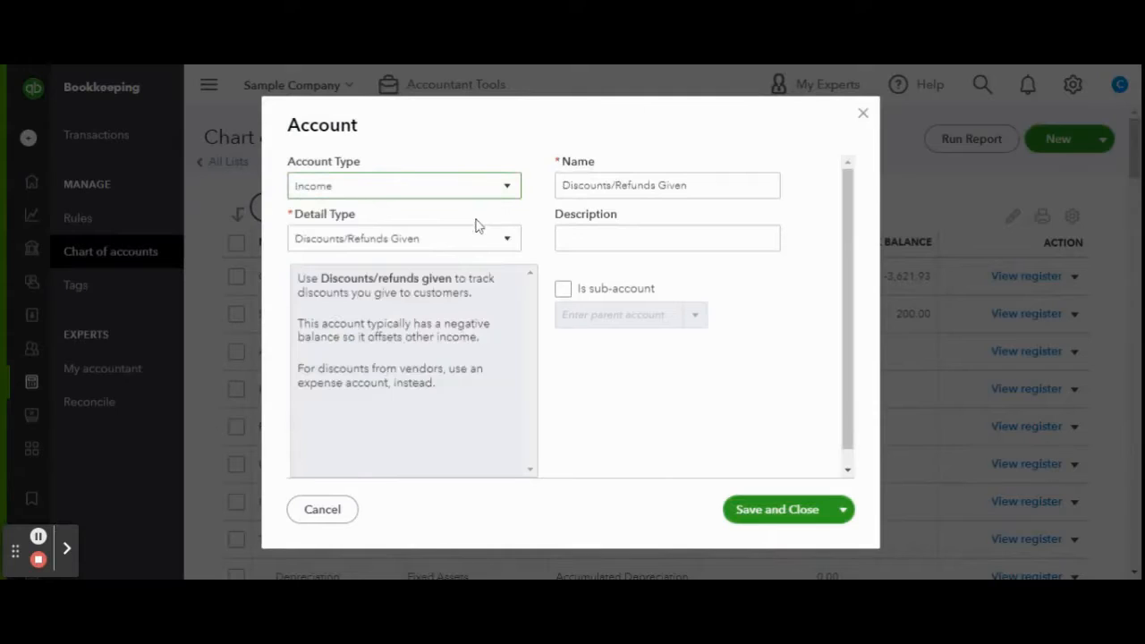
left_click(466, 242)
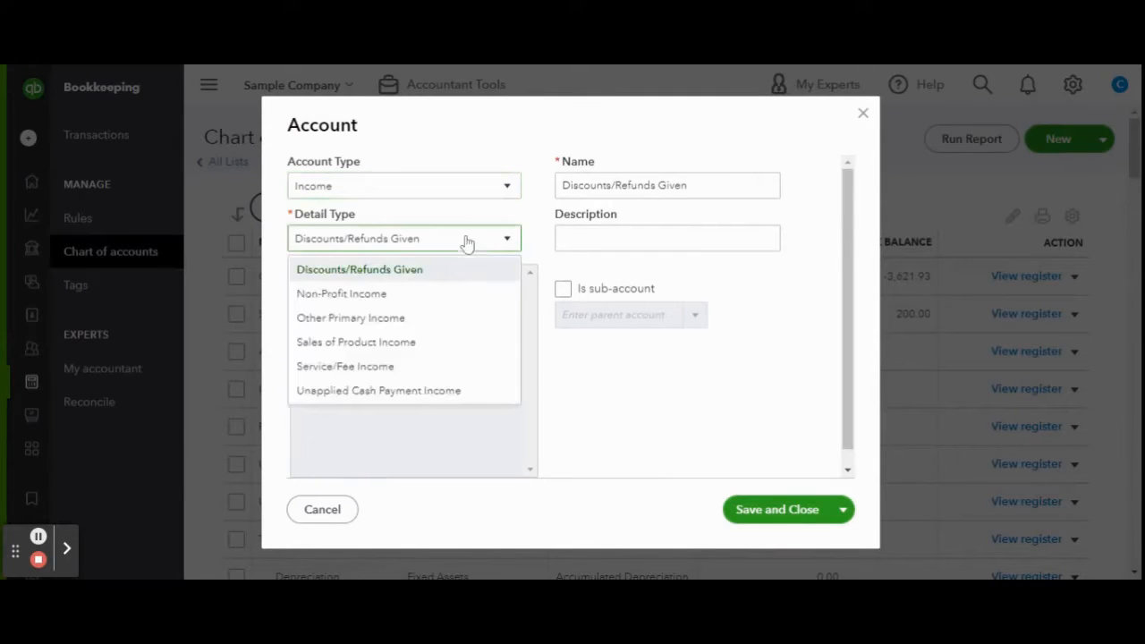
left_click(435, 366)
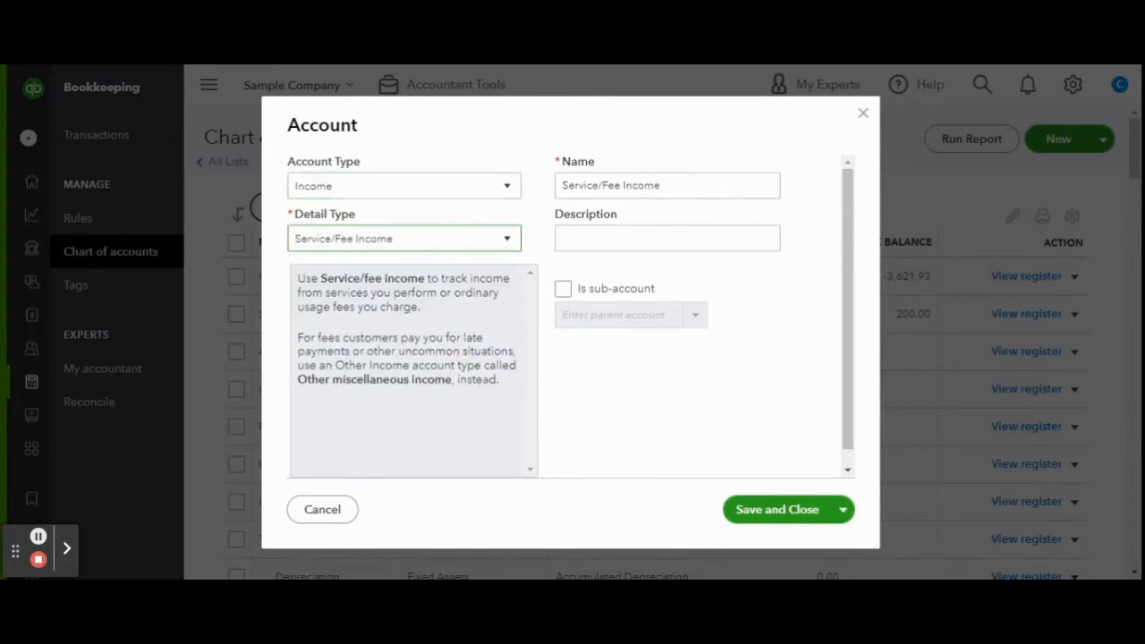
left_click(688, 187)
type("P")
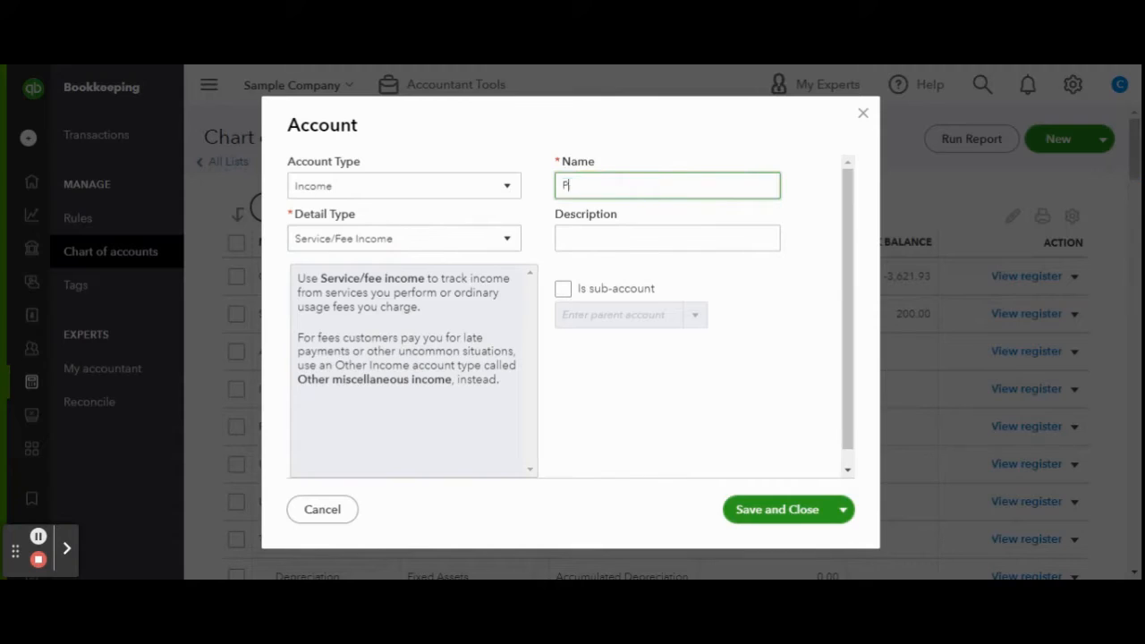
type("roperty Management")
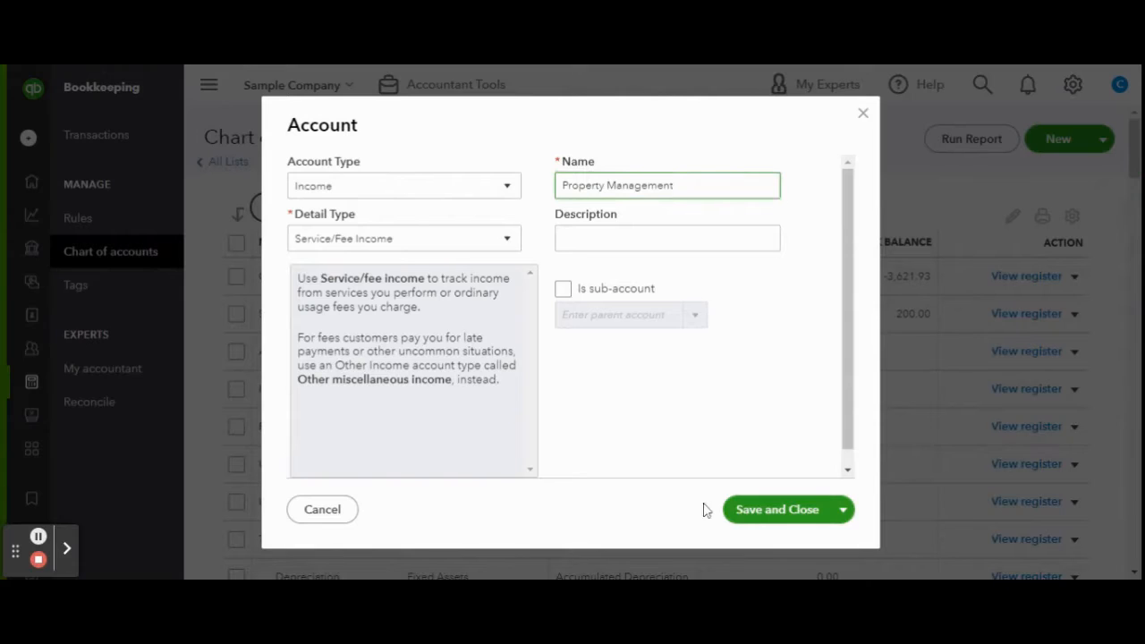
left_click(760, 514)
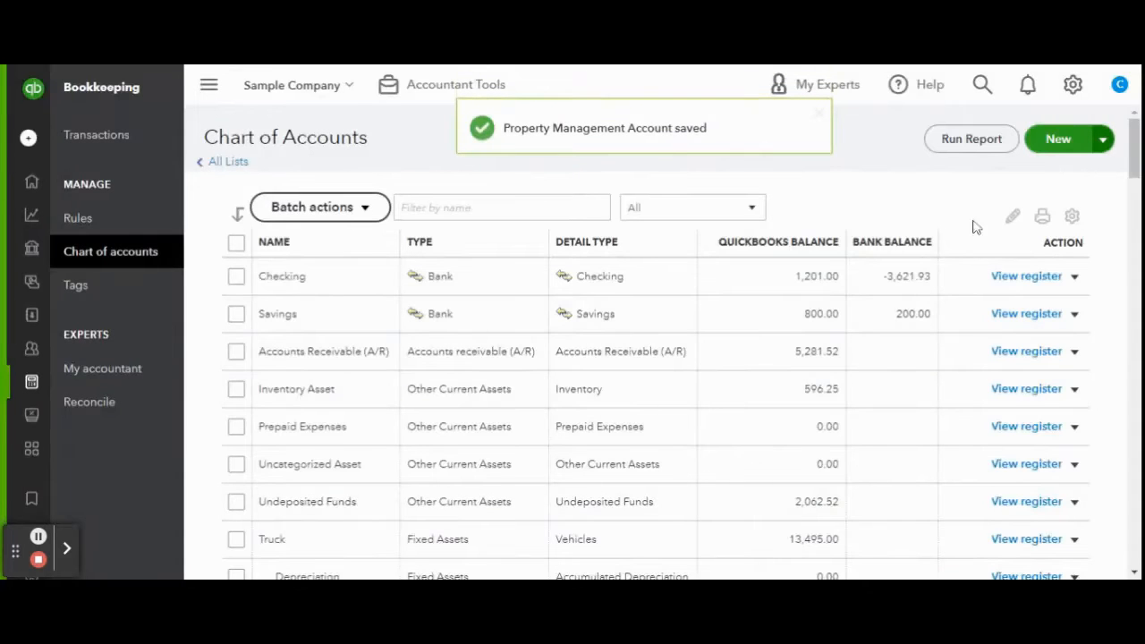
Start a new account and set its account type to Expenses.
left_click(1059, 139)
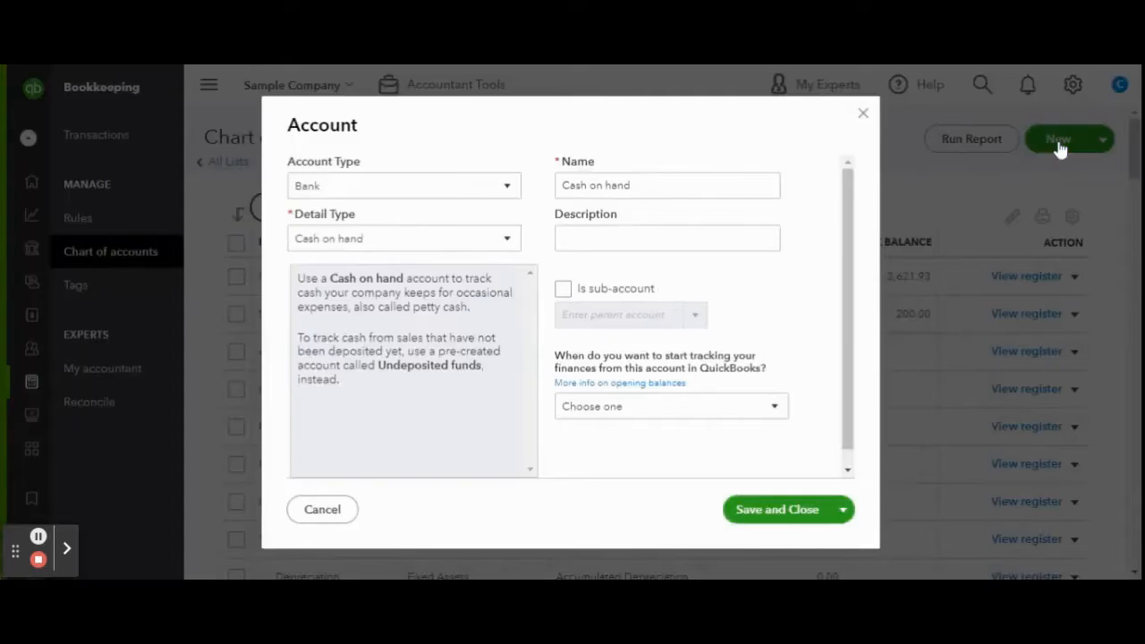
left_click(497, 194)
scroll(464, 283, "down", 1)
scroll(464, 283, "down", 1)
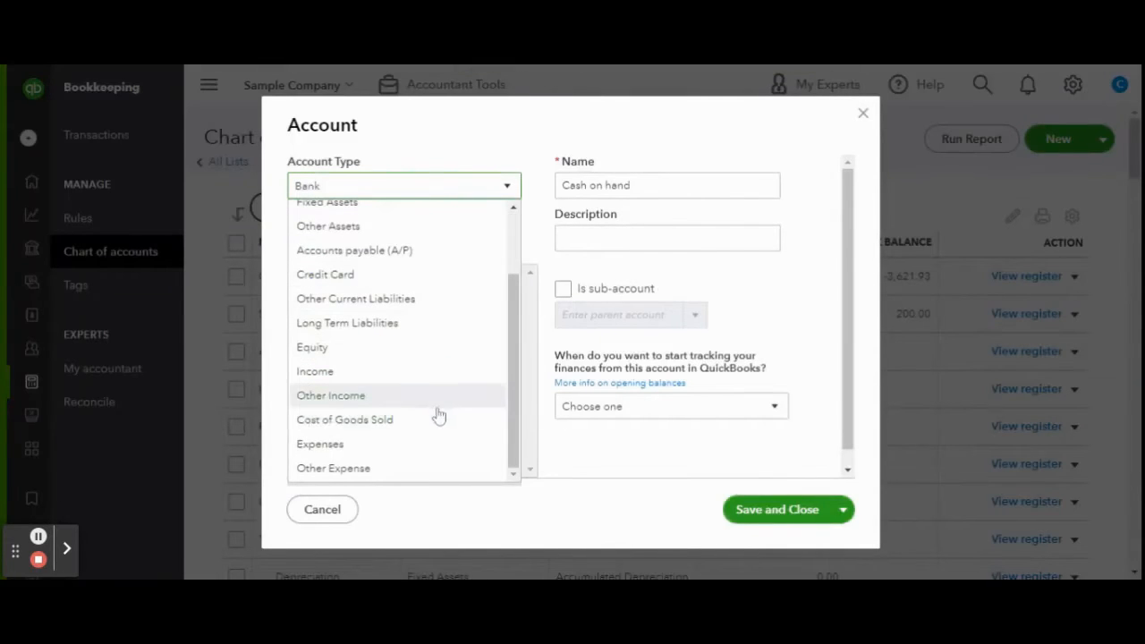
left_click(429, 468)
left_click(475, 245)
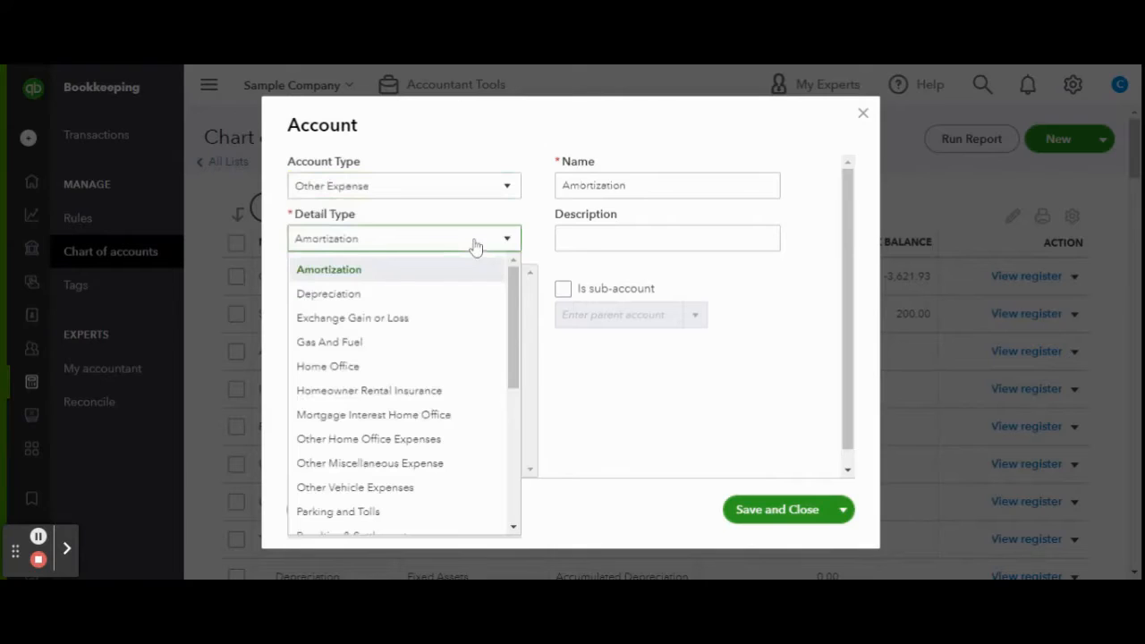
left_click(474, 190)
left_click(417, 447)
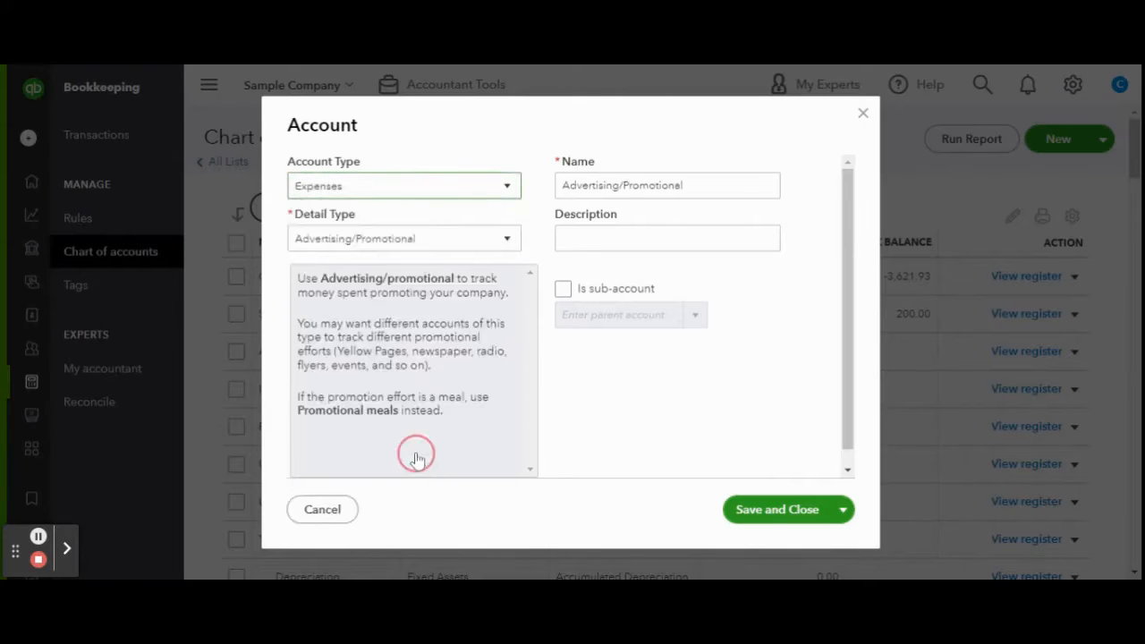
Choose Utilities as the detail type, name the account Internet, and save.
left_click(455, 246)
scroll(446, 345, "down", 1)
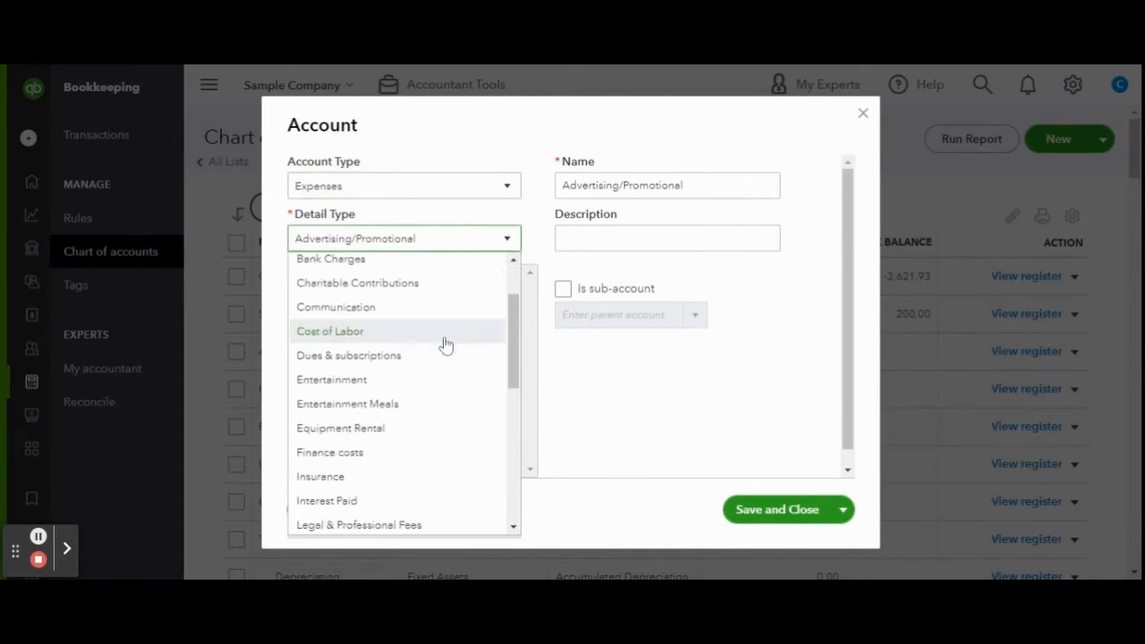
scroll(445, 346, "down", 2)
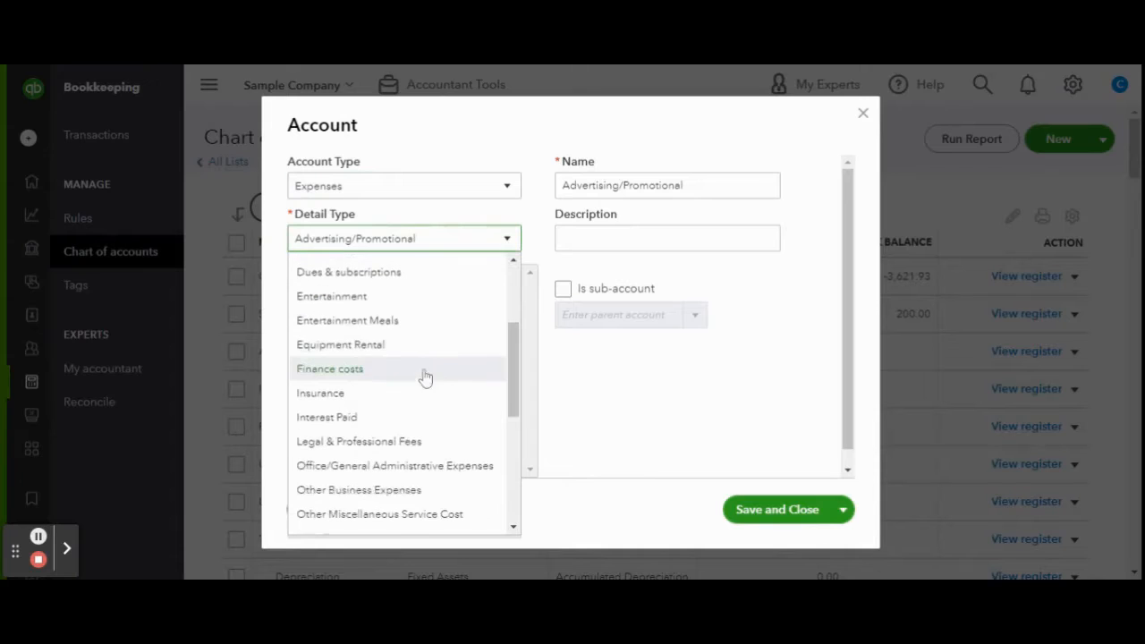
scroll(445, 354, "down", 4)
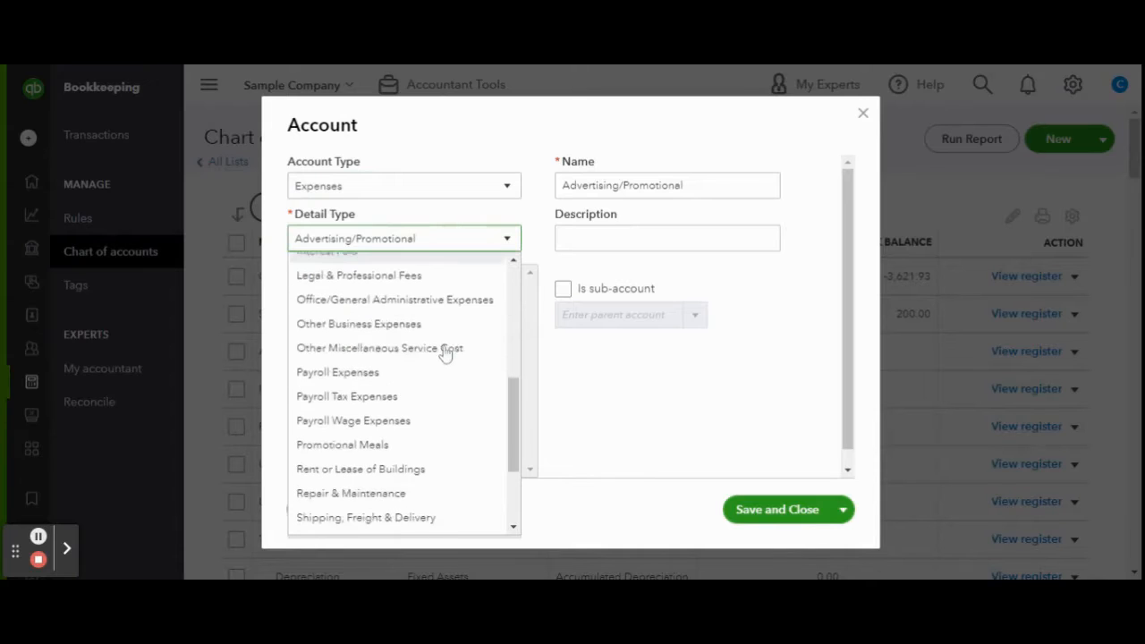
left_click(396, 523)
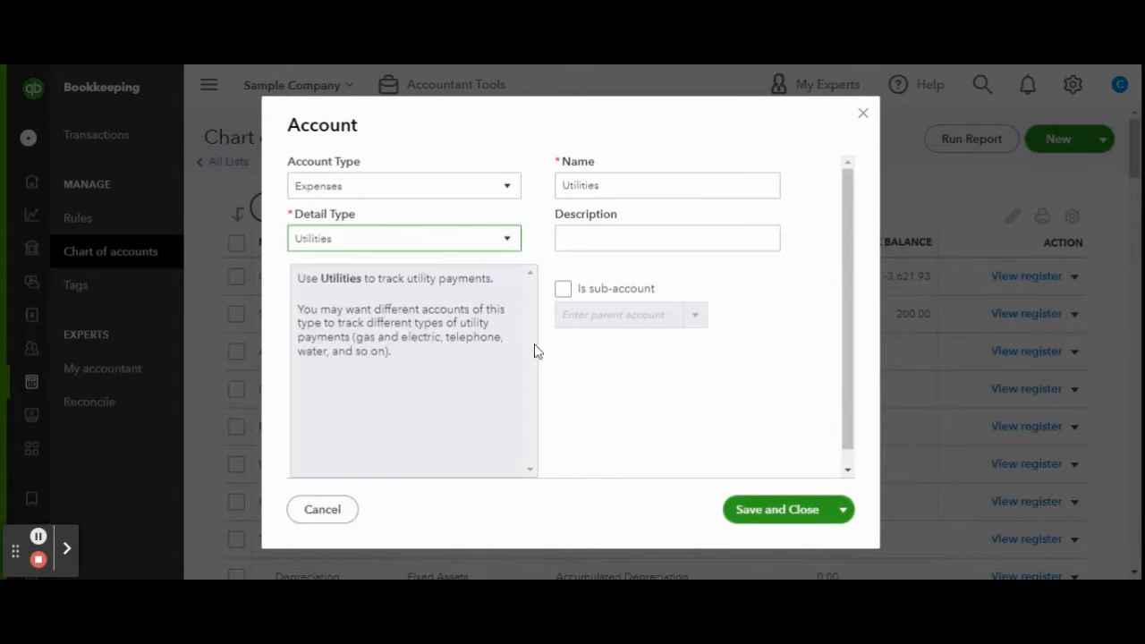
type("Internet")
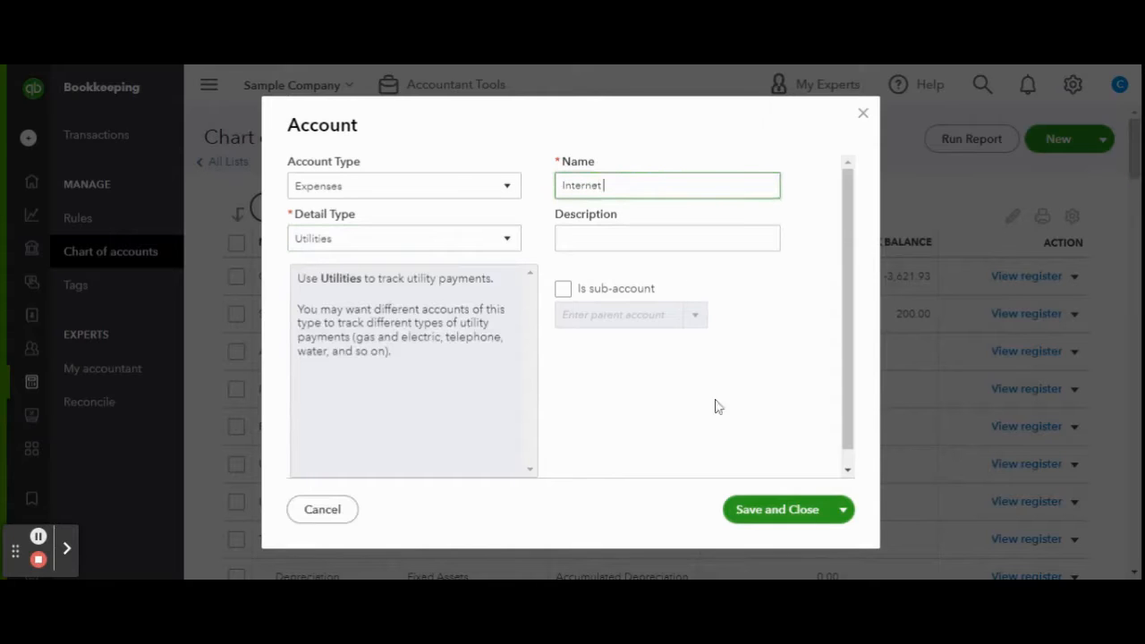
left_click(754, 526)
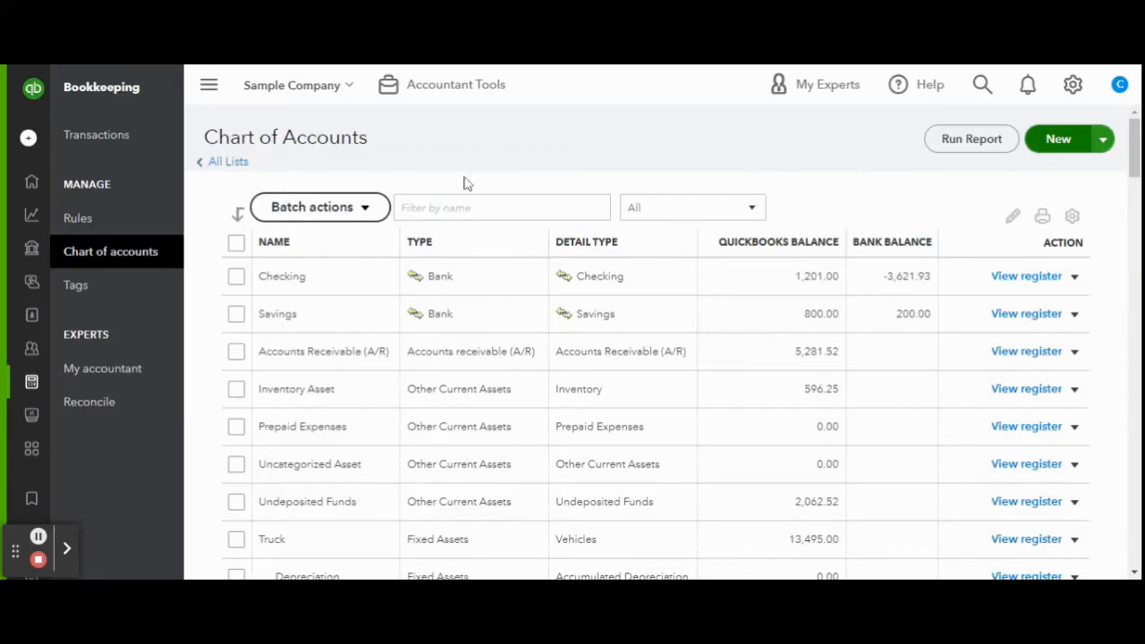
On Bank transactions, skip bank linking and close the expense tip and categorize panel.
left_click(97, 135)
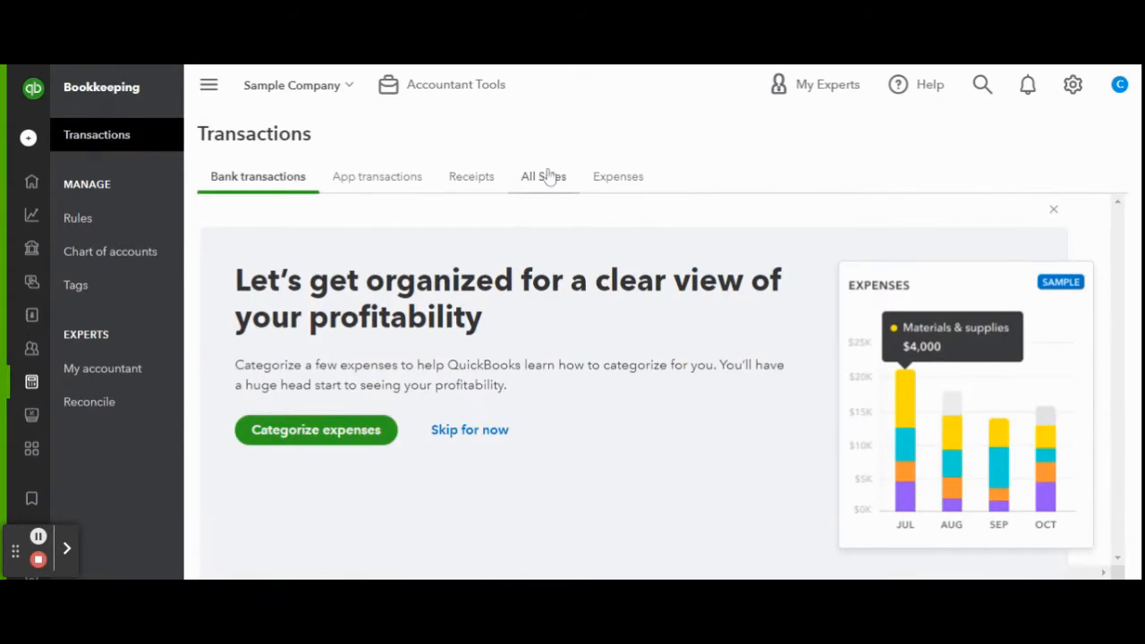
left_click(1053, 210)
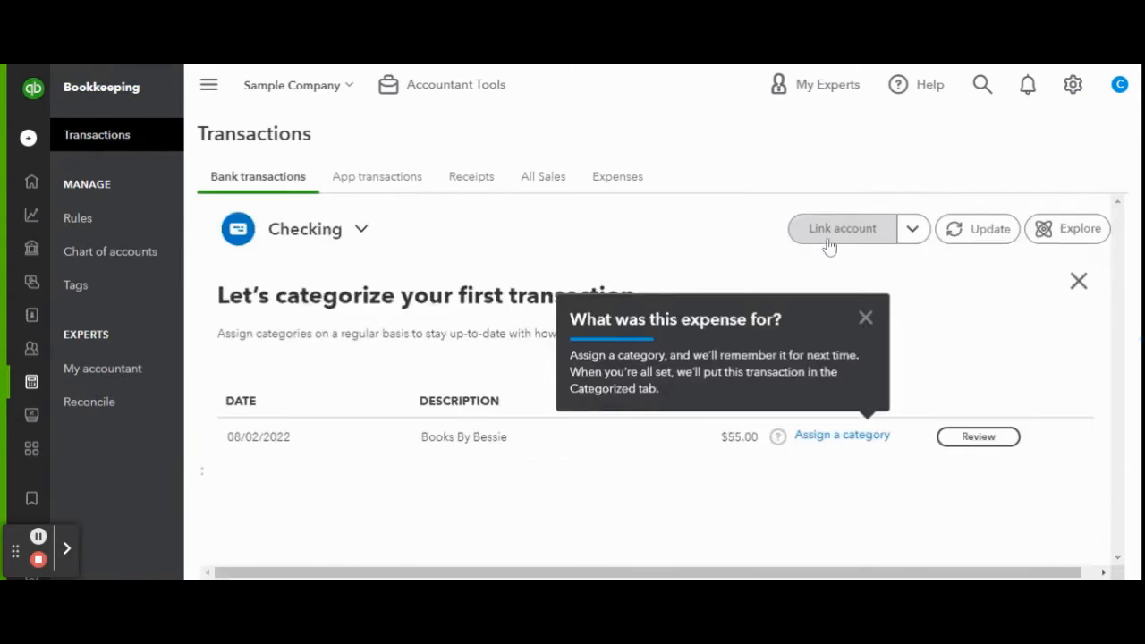
left_click(828, 240)
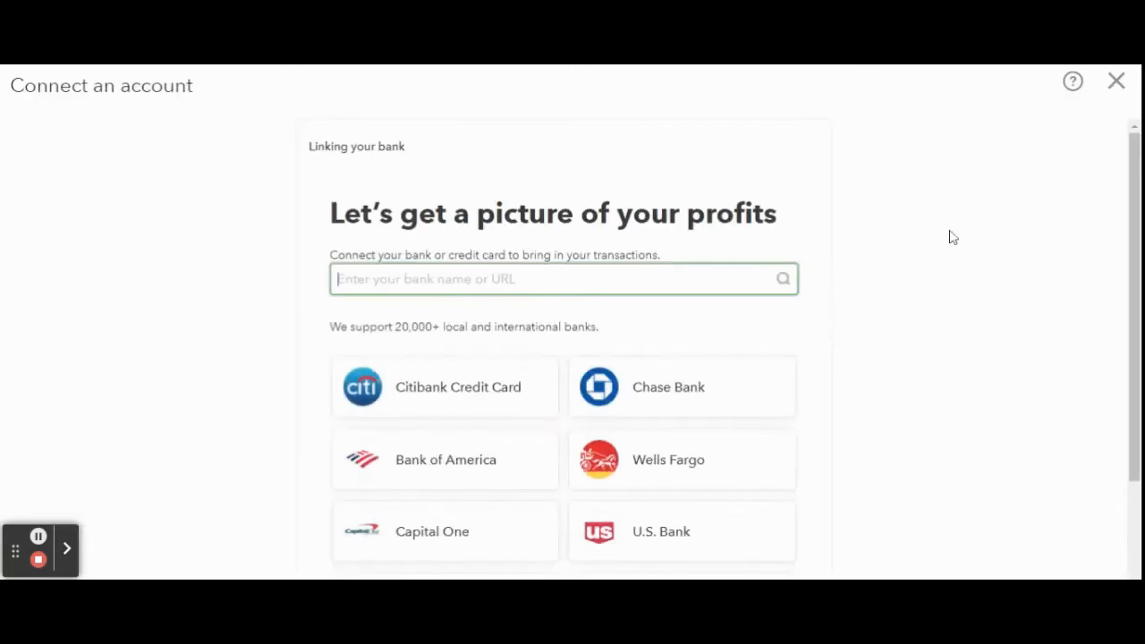
scroll(953, 237, "down", 3)
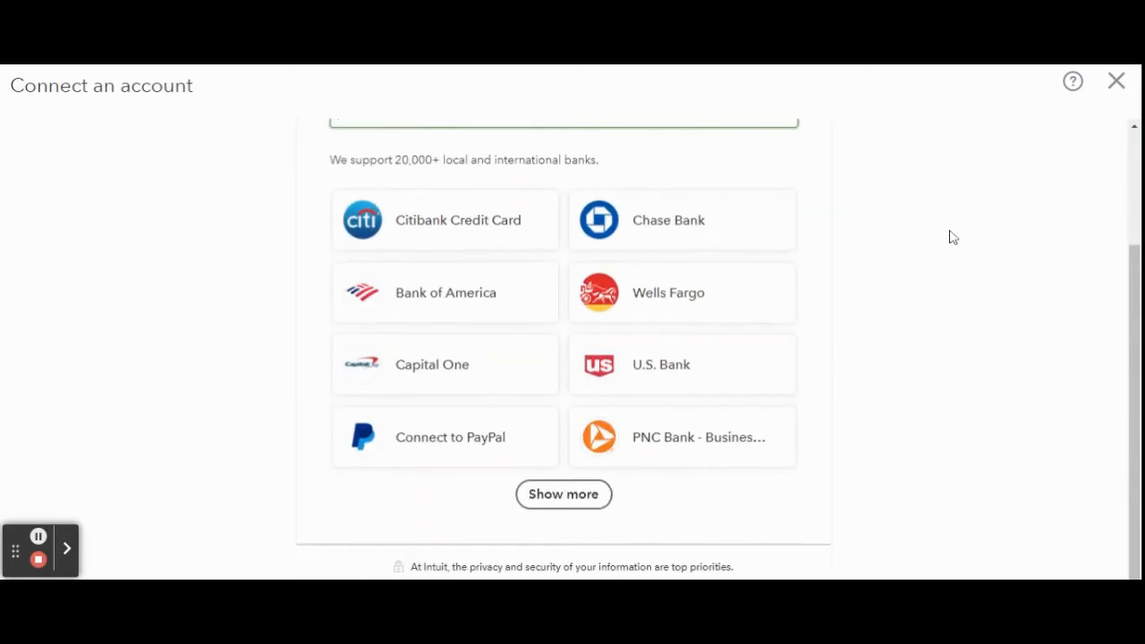
scroll(953, 237, "down", 1)
scroll(953, 237, "up", 2)
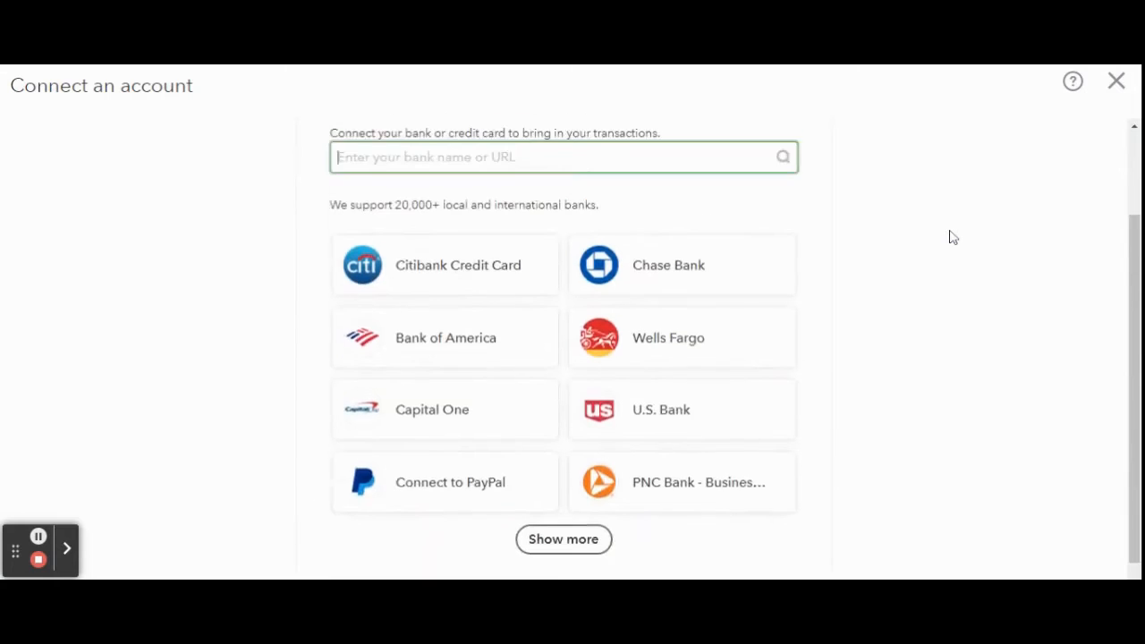
scroll(953, 237, "up", 3)
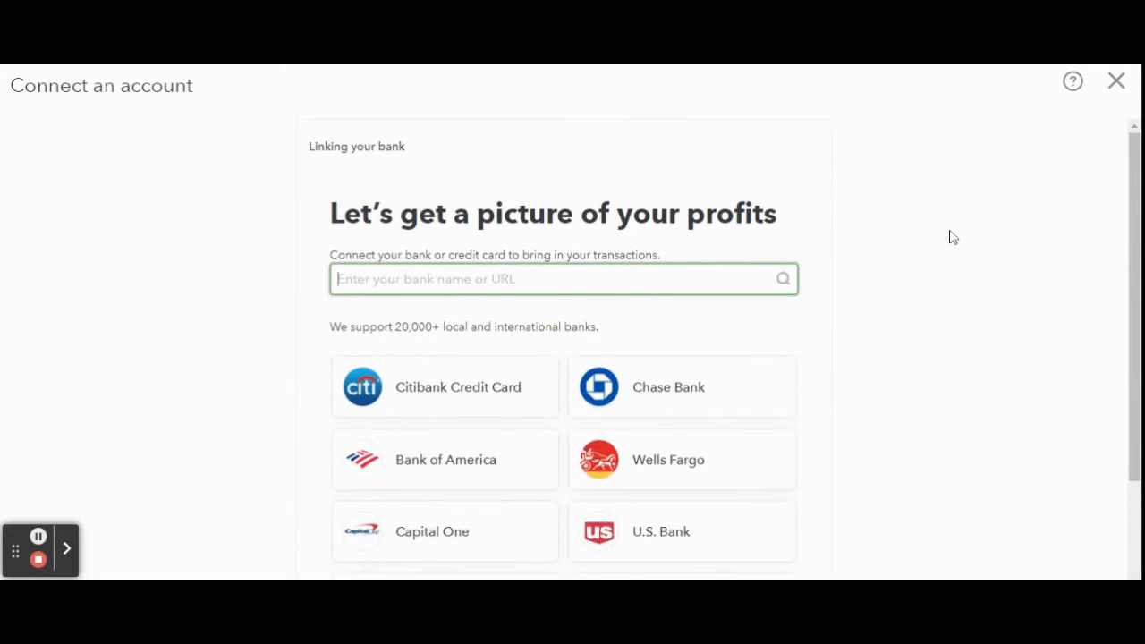
left_click(1128, 82)
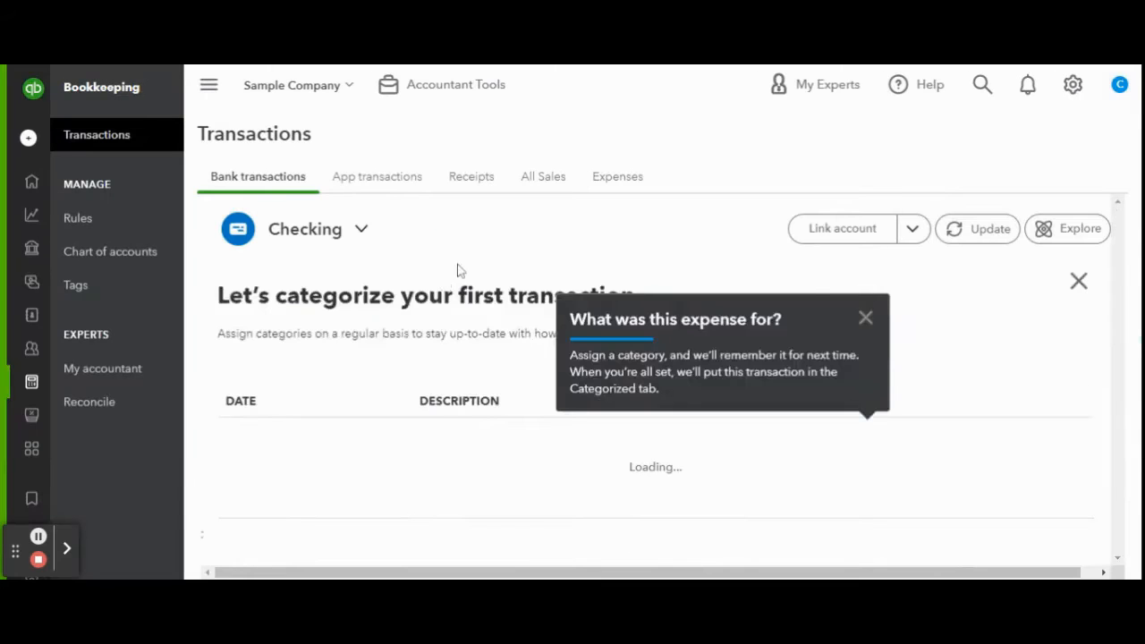
left_click(865, 318)
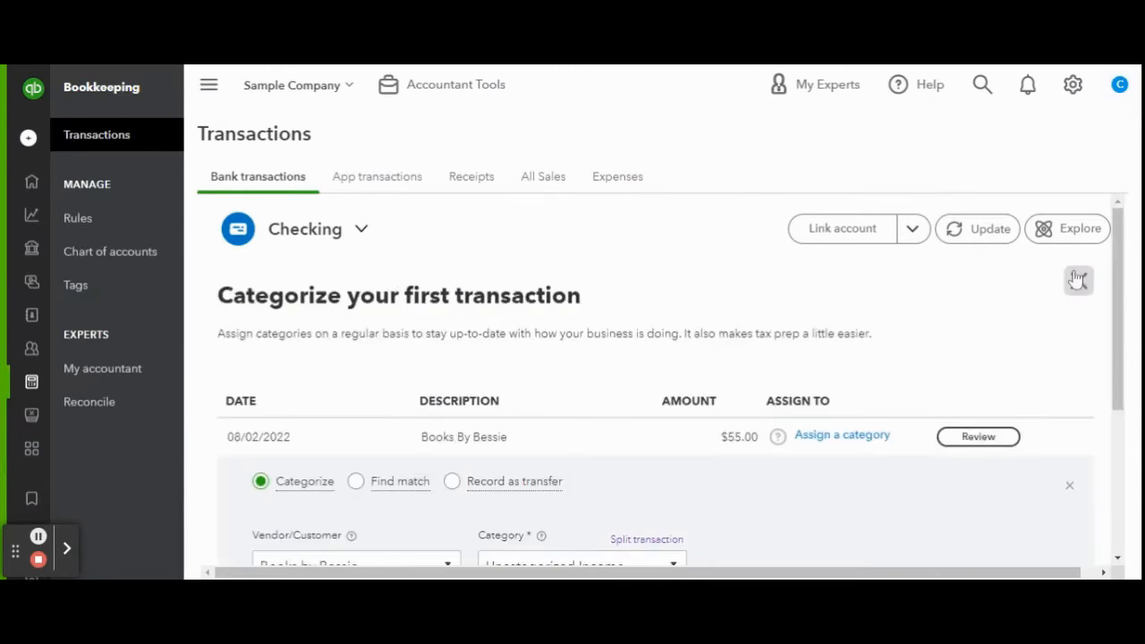
left_click(1079, 281)
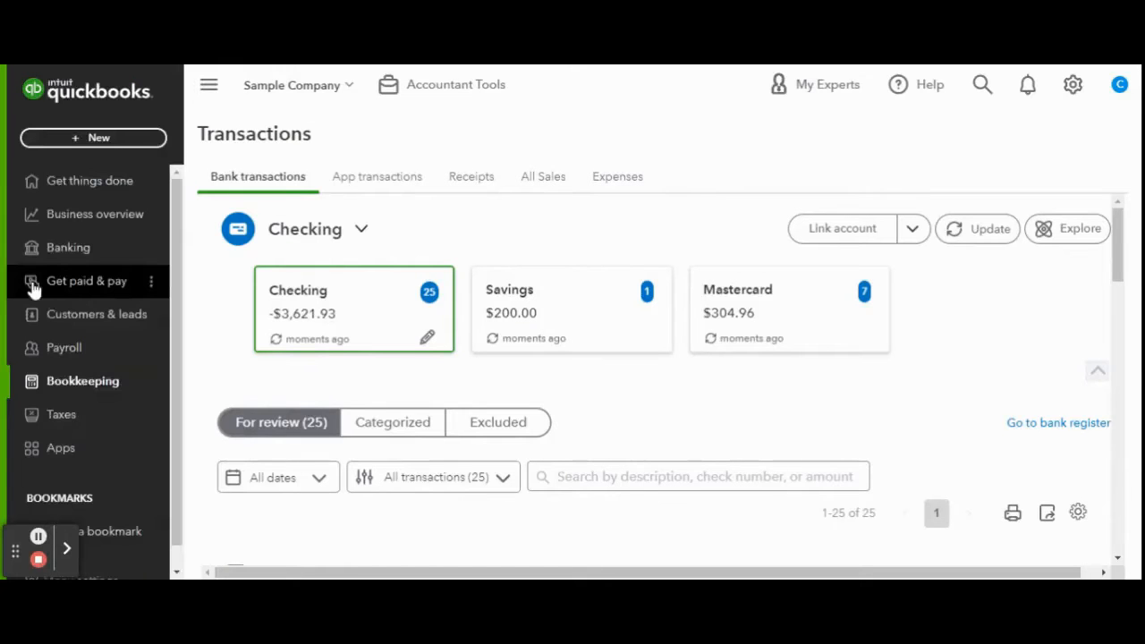
Create the Property Management service item posting to the Property Management income account.
left_click(33, 285)
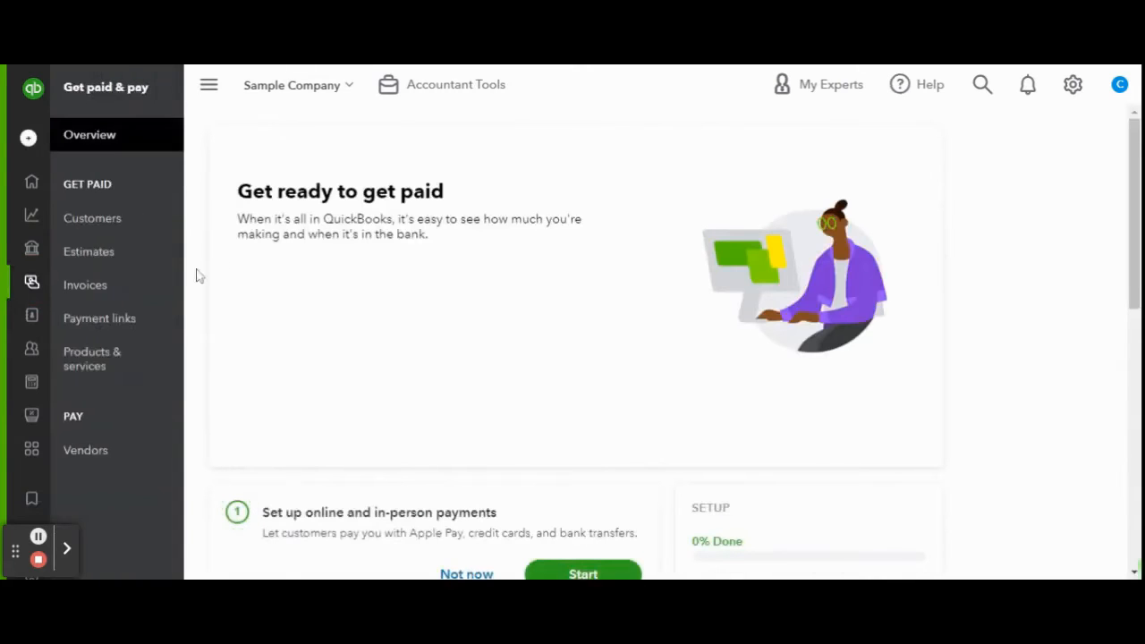
left_click(124, 360)
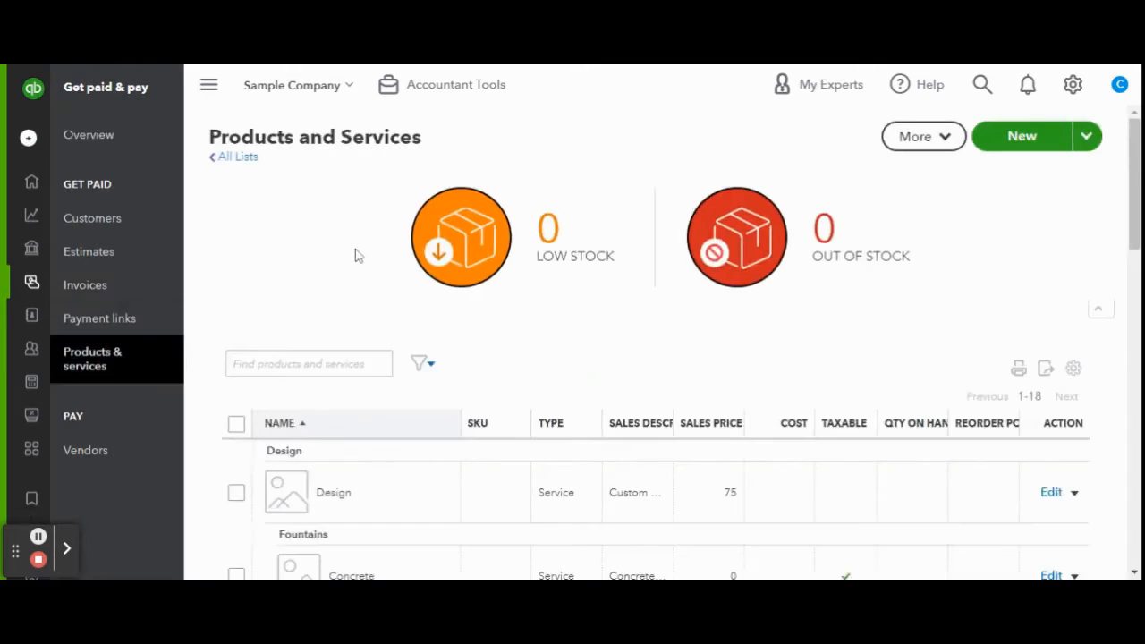
left_click(1047, 128)
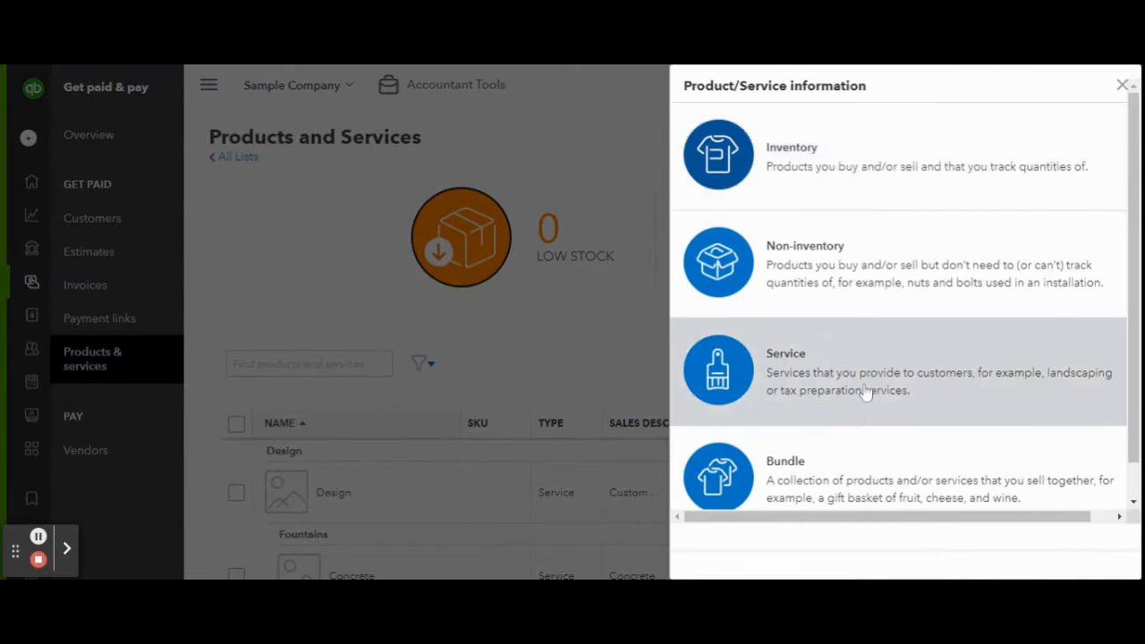
left_click(859, 397)
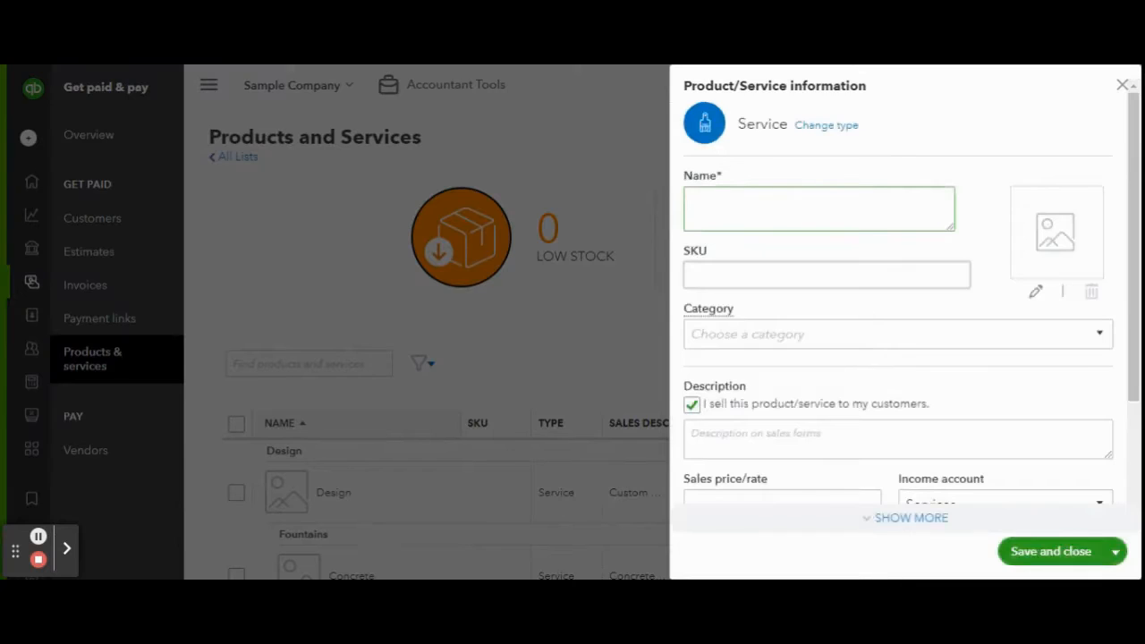
type("Property Management")
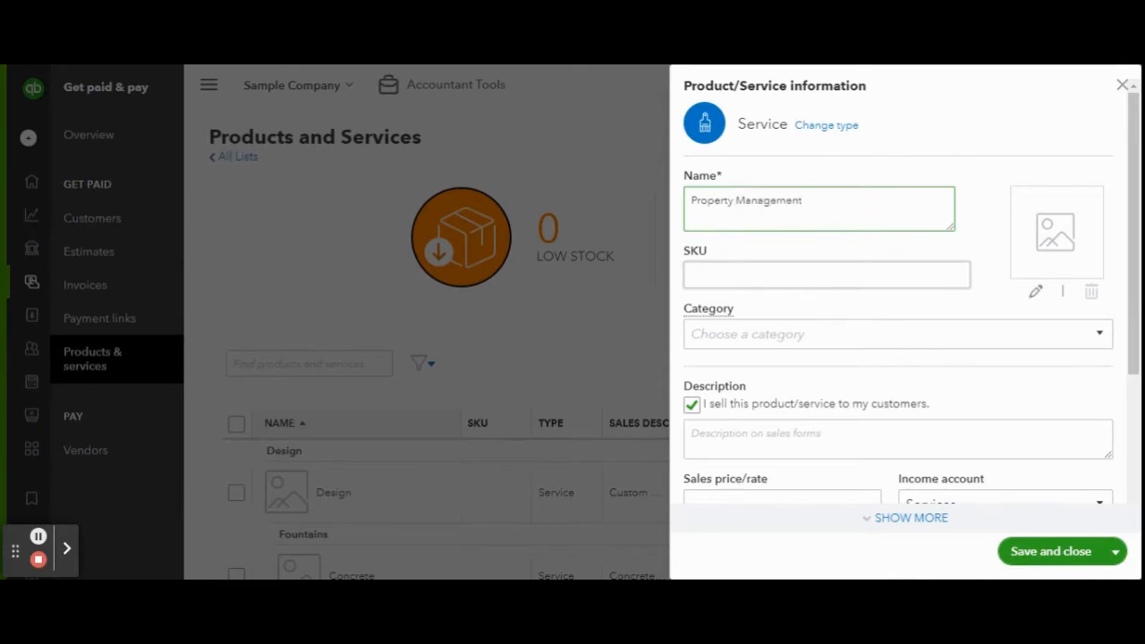
scroll(787, 296, "down", 3)
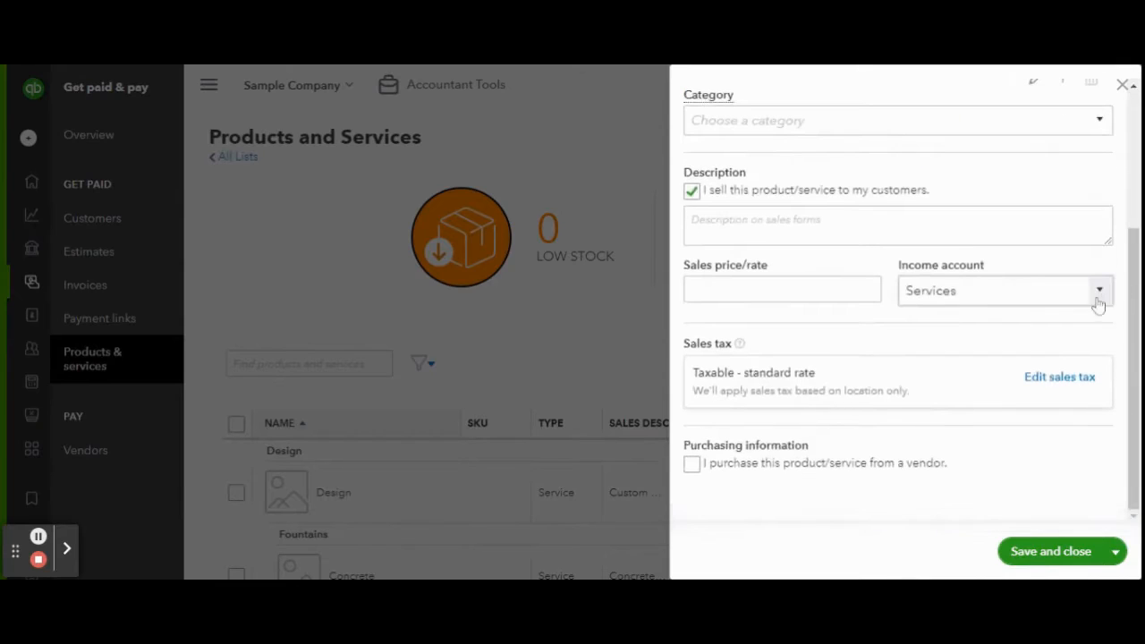
left_click(1099, 295)
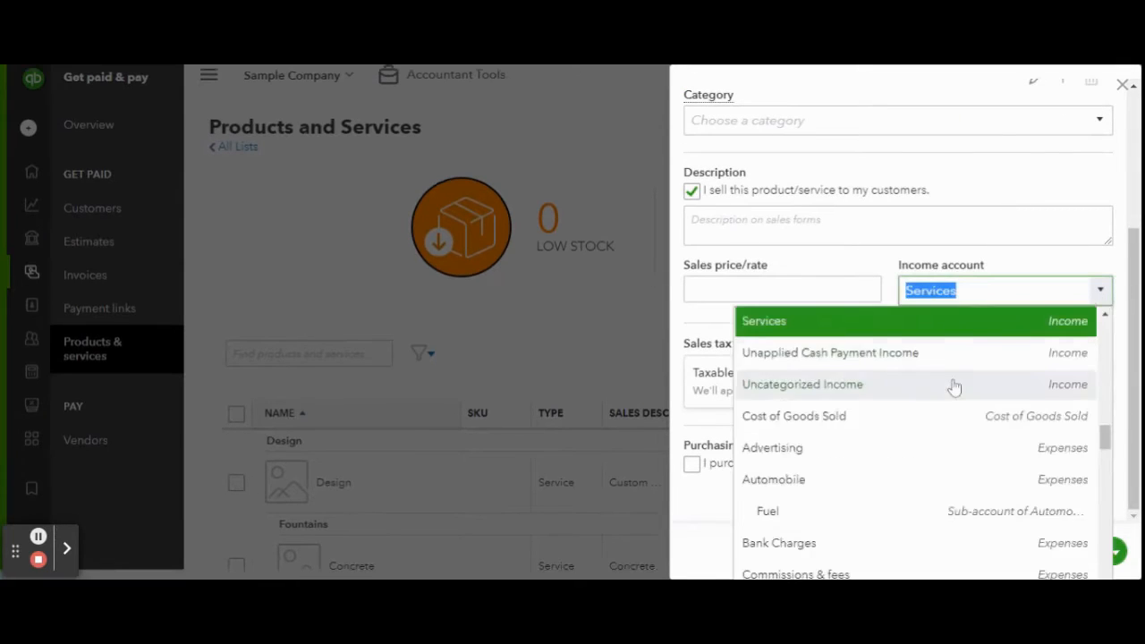
scroll(951, 385, "up", 5)
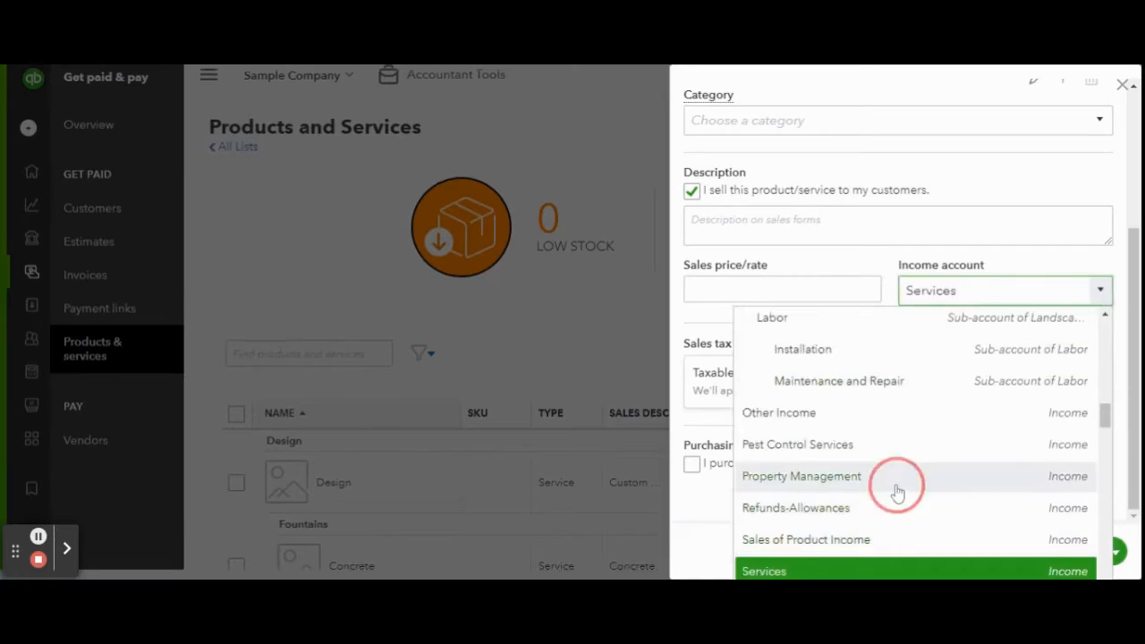
left_click(895, 476)
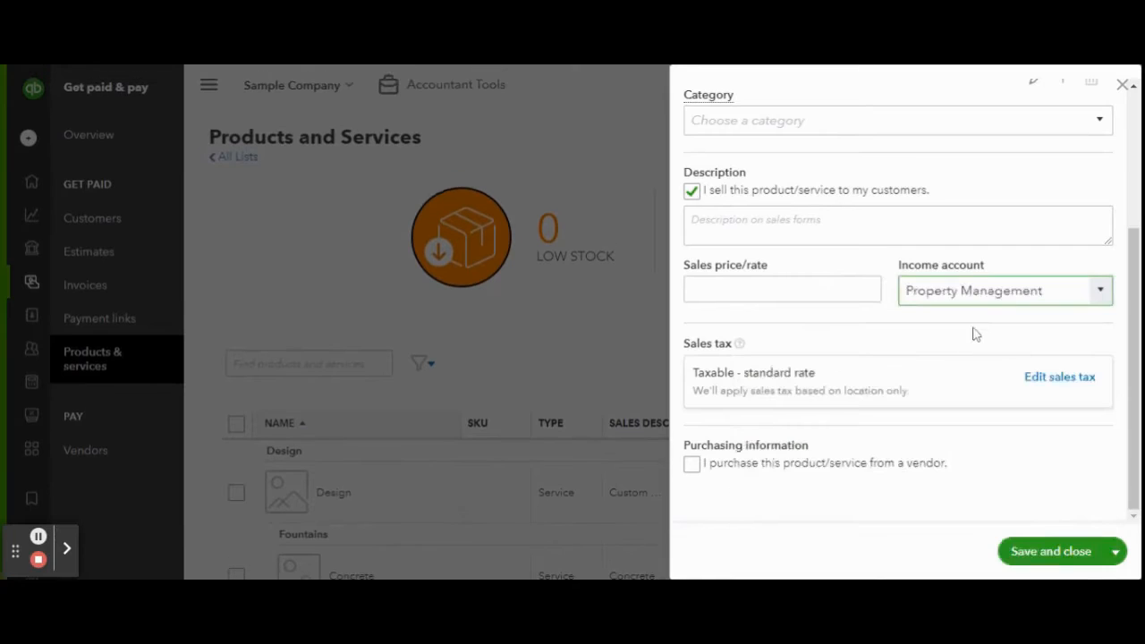
left_click(1045, 564)
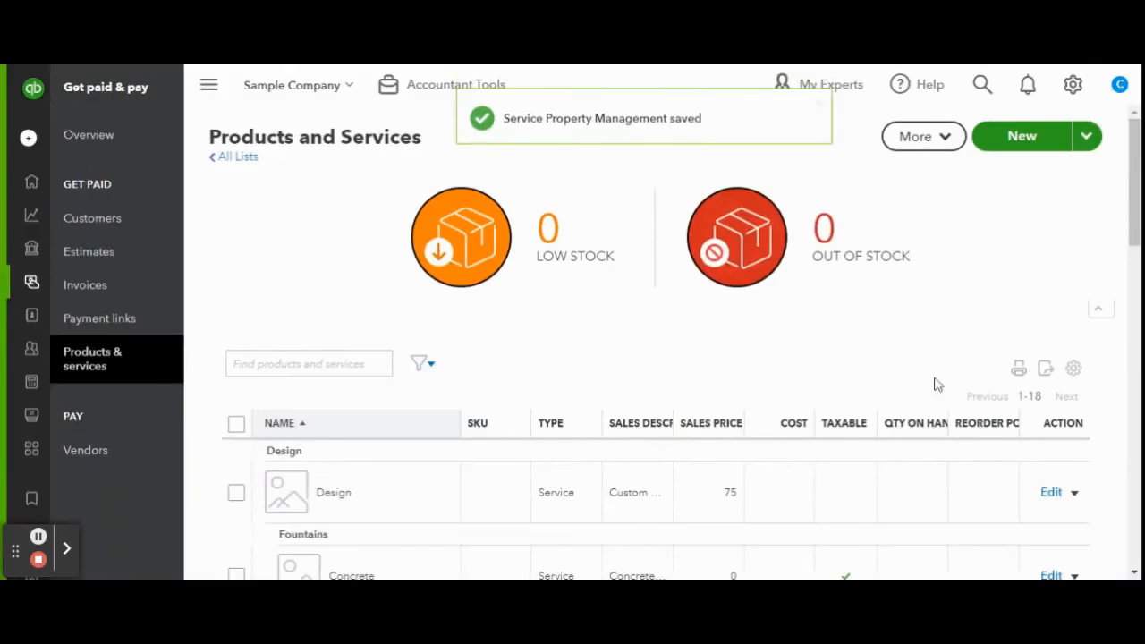
Create the Cleaning Fee service item using the Services income account.
left_click(1034, 149)
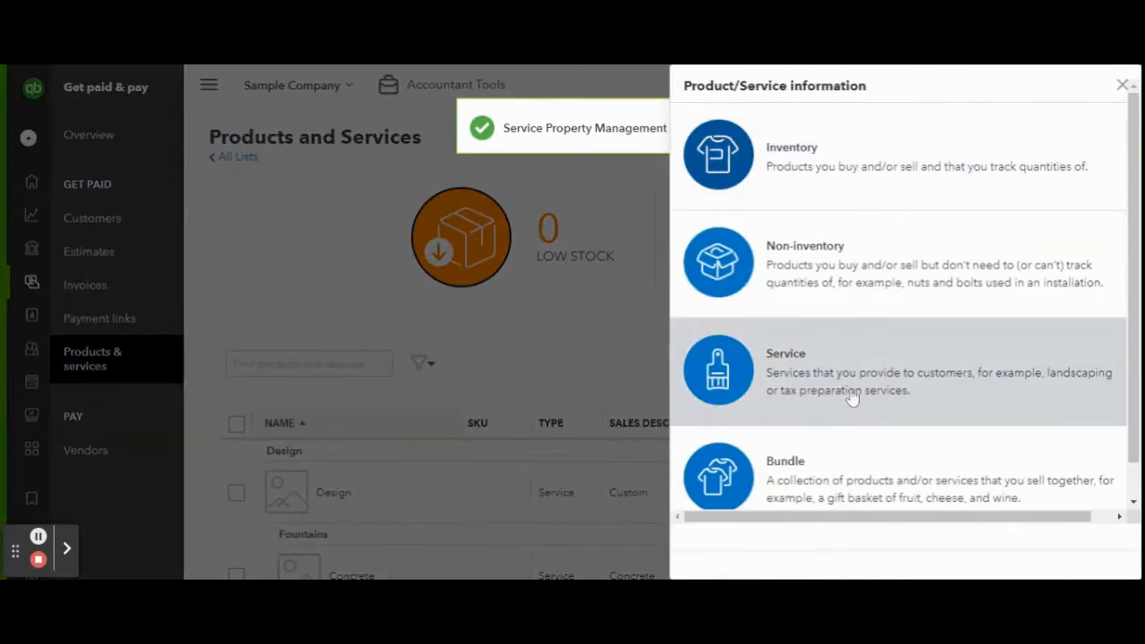
left_click(853, 398)
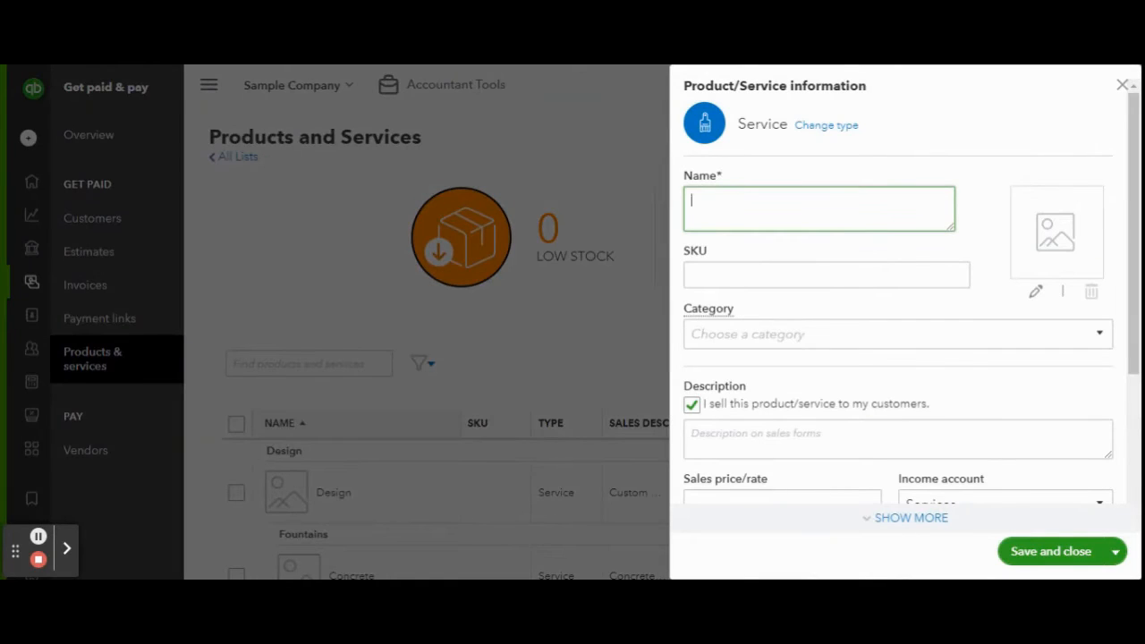
type("Cleaning Fee")
scroll(1006, 337, "down", 1)
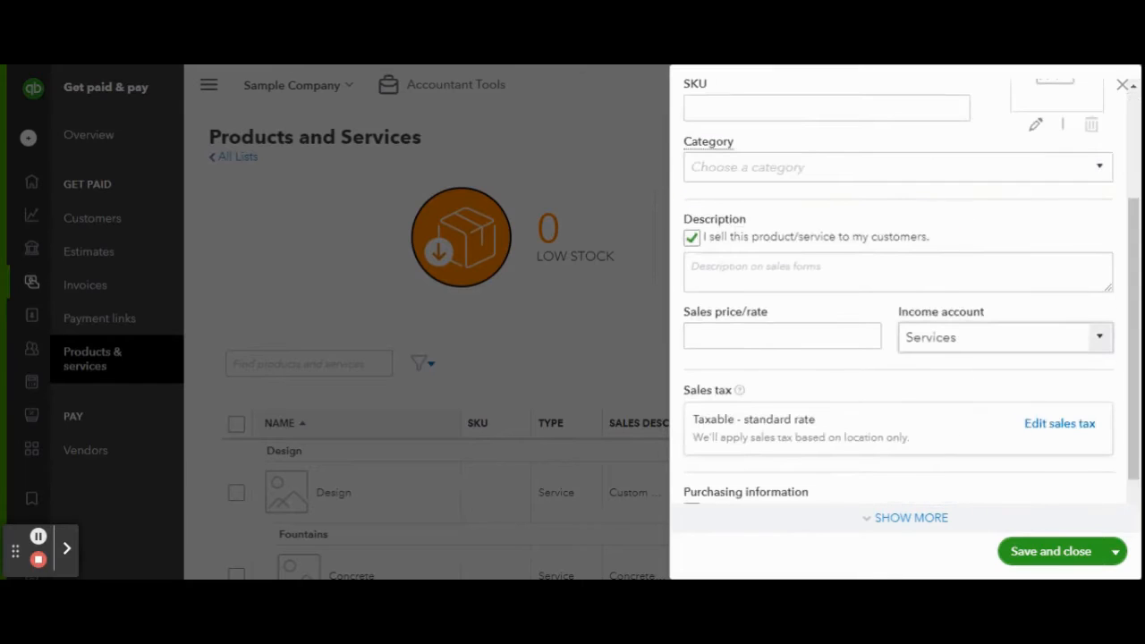
left_click(1102, 337)
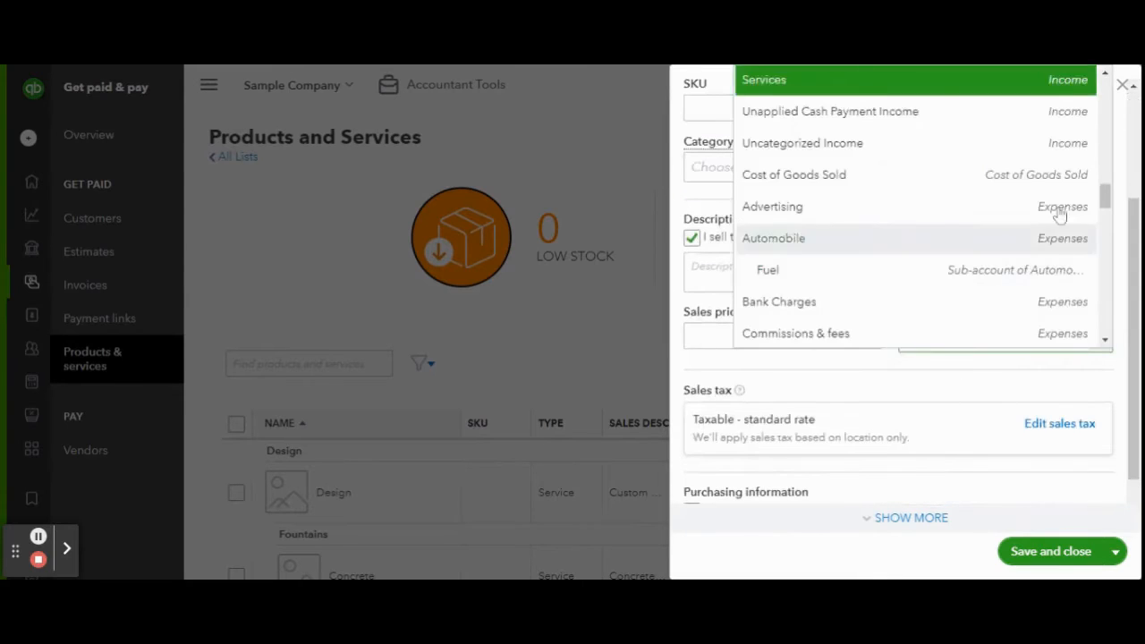
left_click(901, 90)
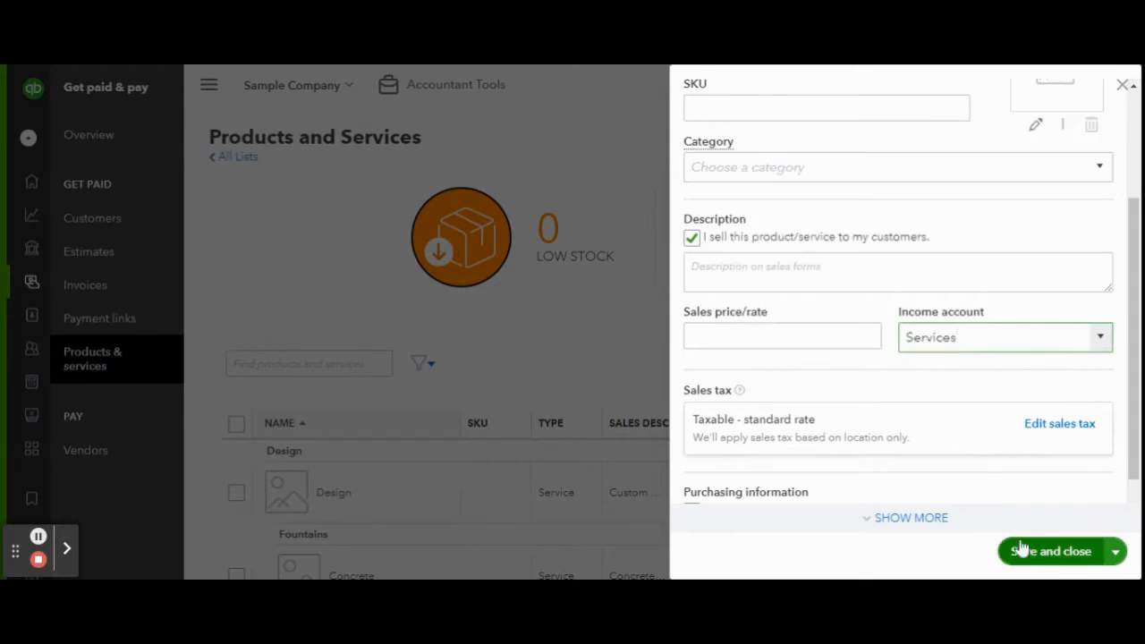
left_click(1063, 559)
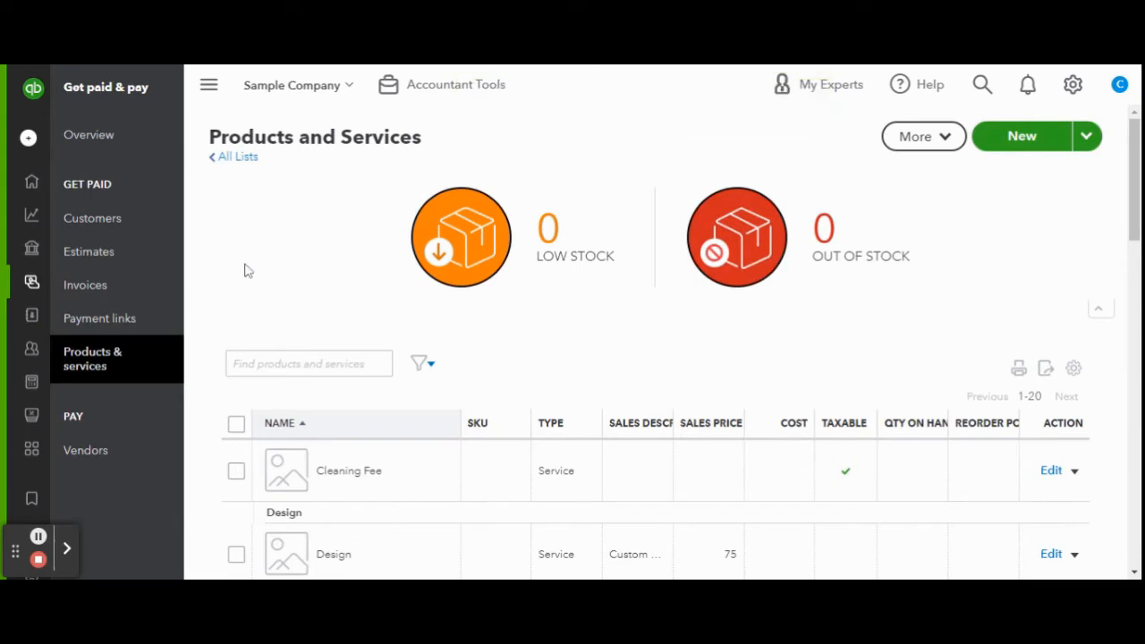
Start a new customer with the contact's first and last name and company Seaside Cape, ME.
left_click(127, 226)
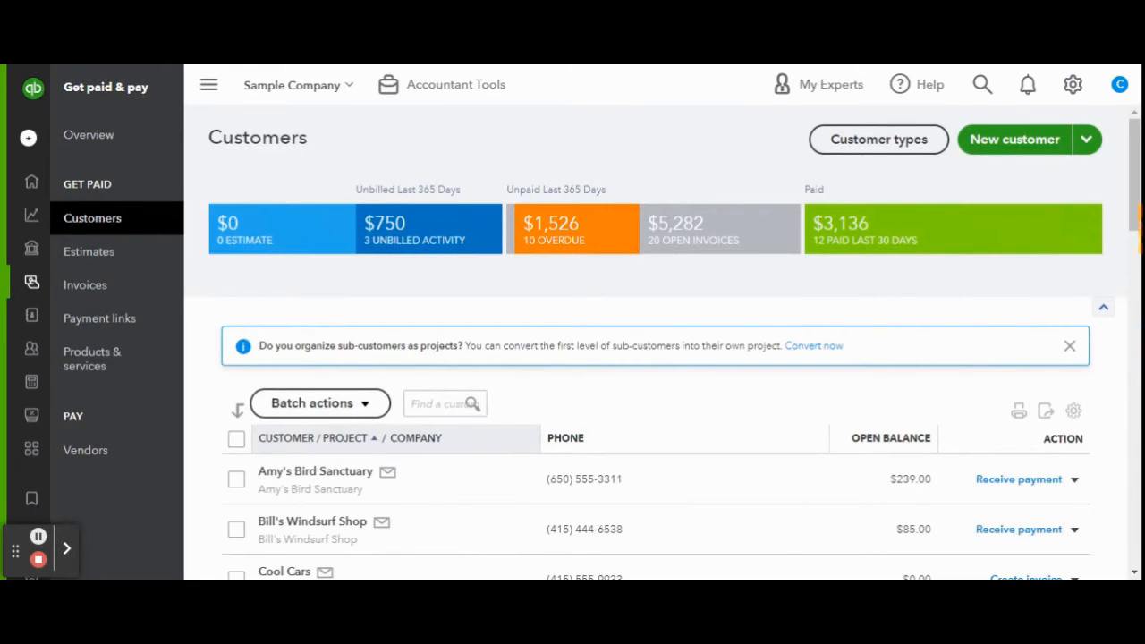
left_click(1043, 138)
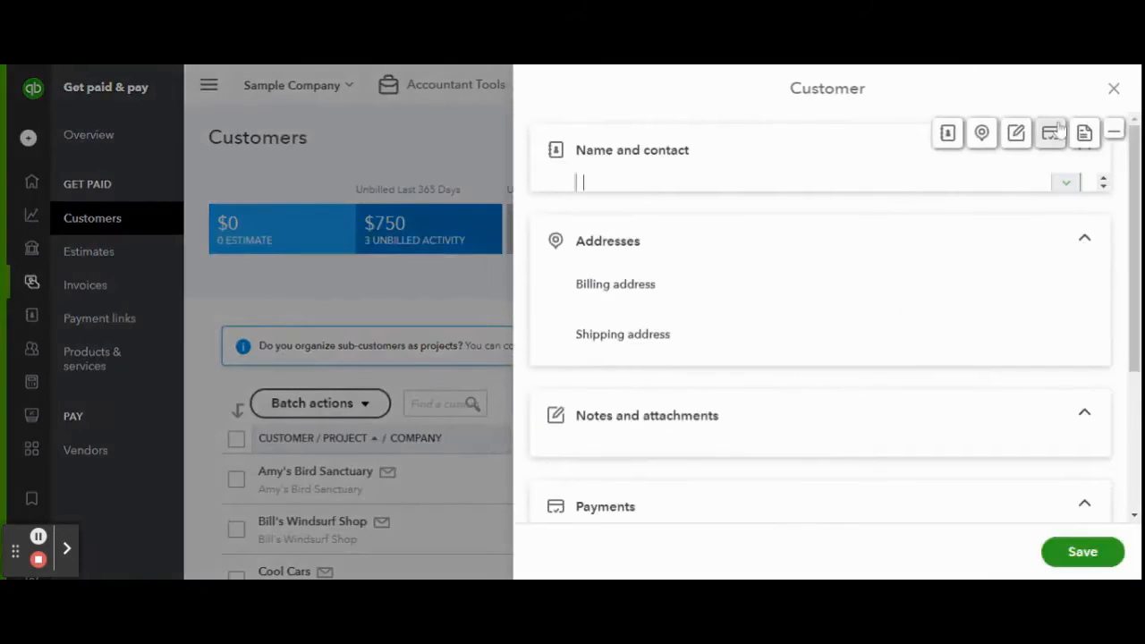
left_click(716, 218)
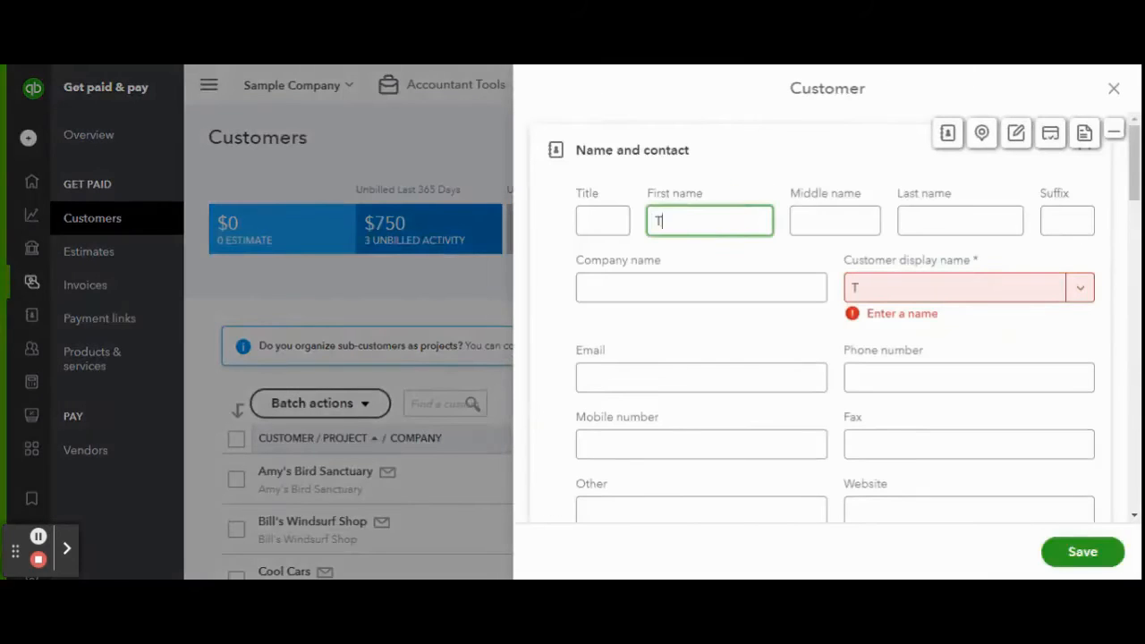
key("Tab")
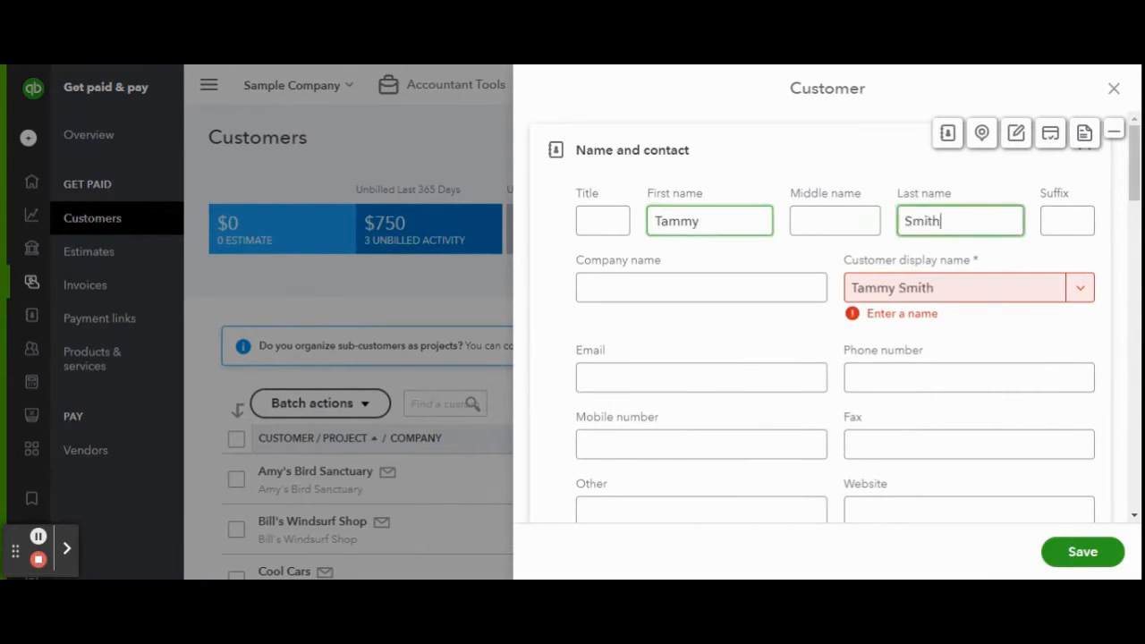
key("Tab")
key("Tab")
type("Sea")
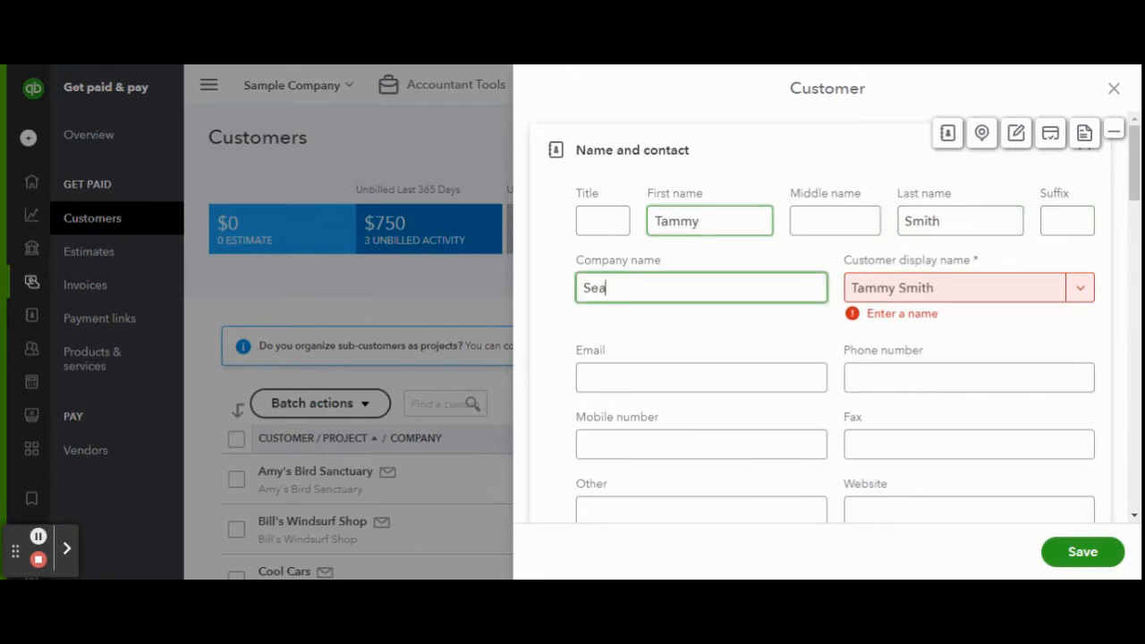
type("side Cape, ME")
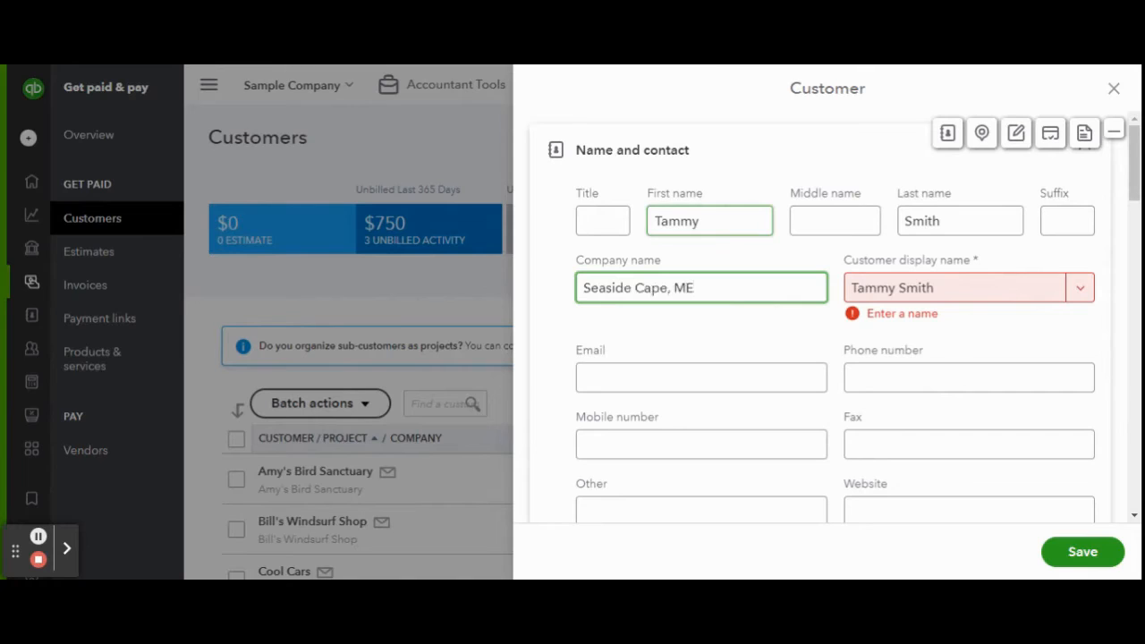
Use Seaside Cape, ME as display name and enter website AirBnbbListing.
key("Tab")
left_click(946, 345)
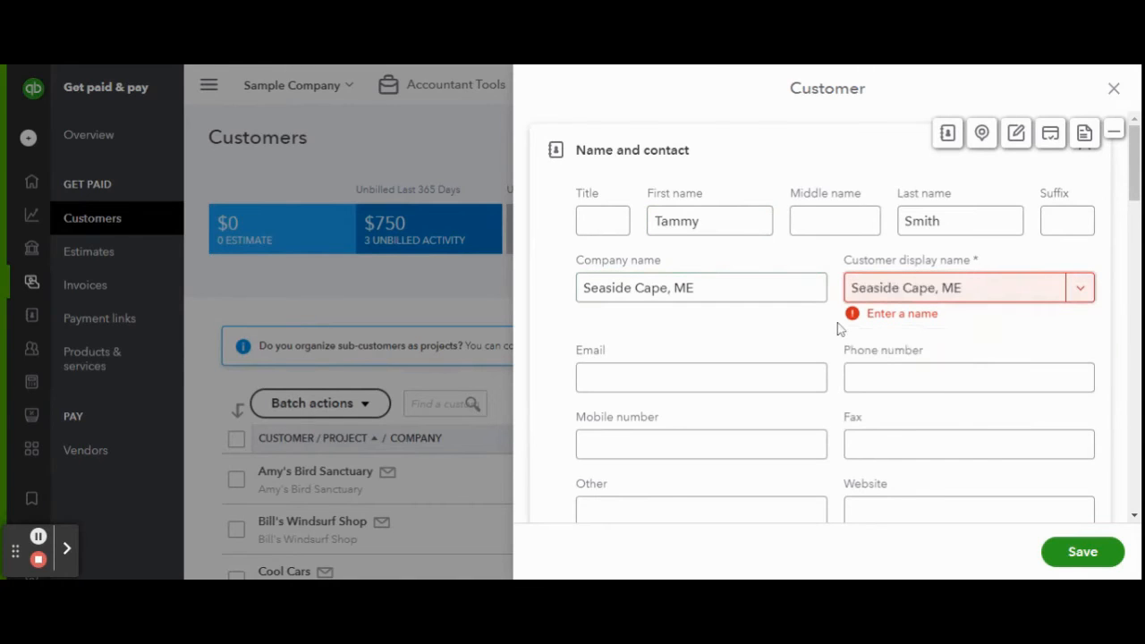
scroll(839, 328, "down", 1)
left_click(801, 299)
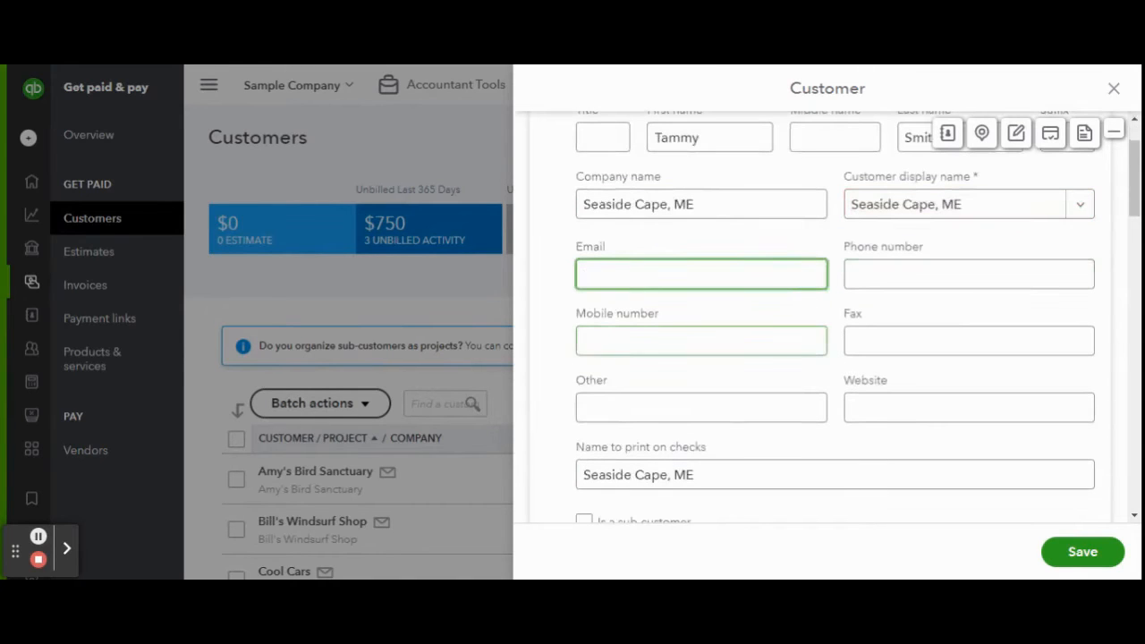
left_click(904, 408)
type("AirBnbb")
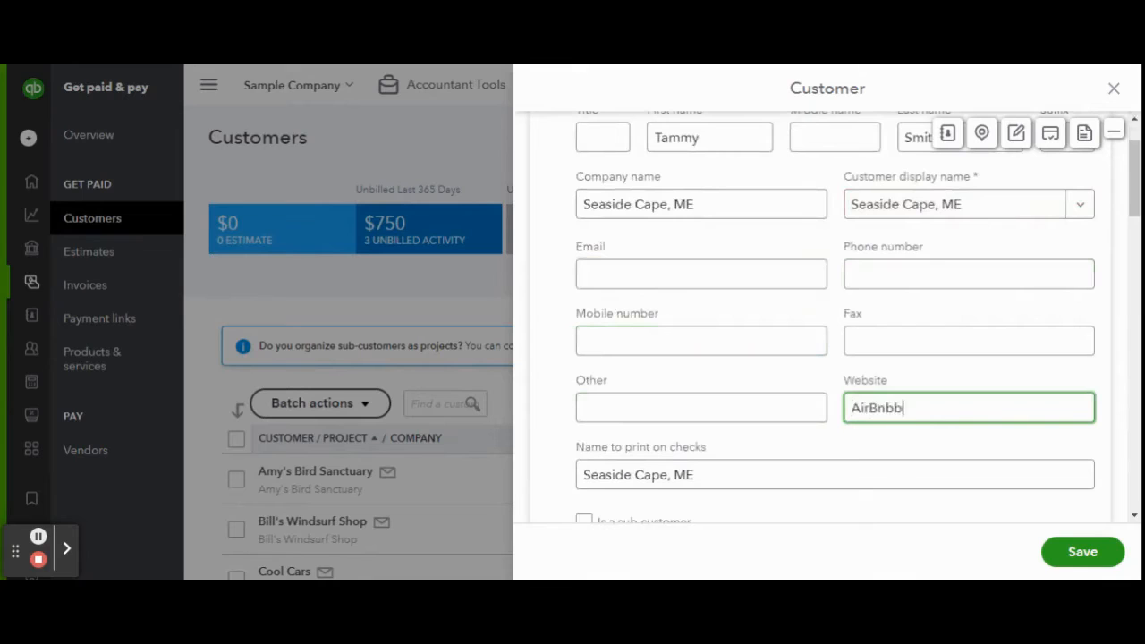
key("BackSpace")
type(" Listing URL")
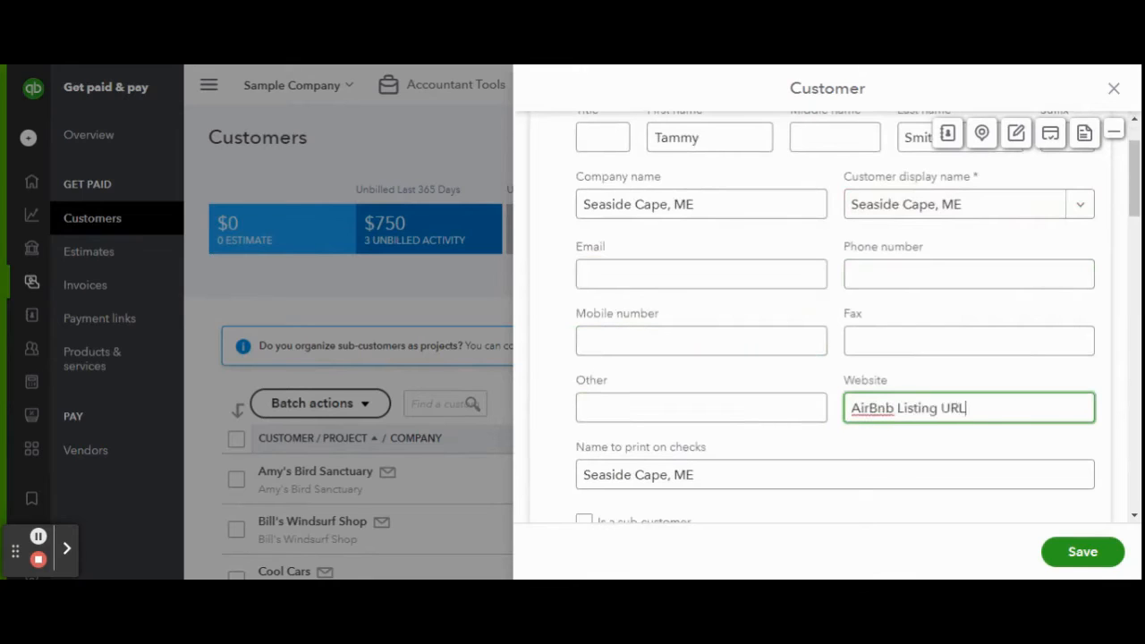
Change the name to print on checks to 'Property Owner Name, Business Name'.
scroll(874, 396, "down", 2)
scroll(856, 366, "down", 1)
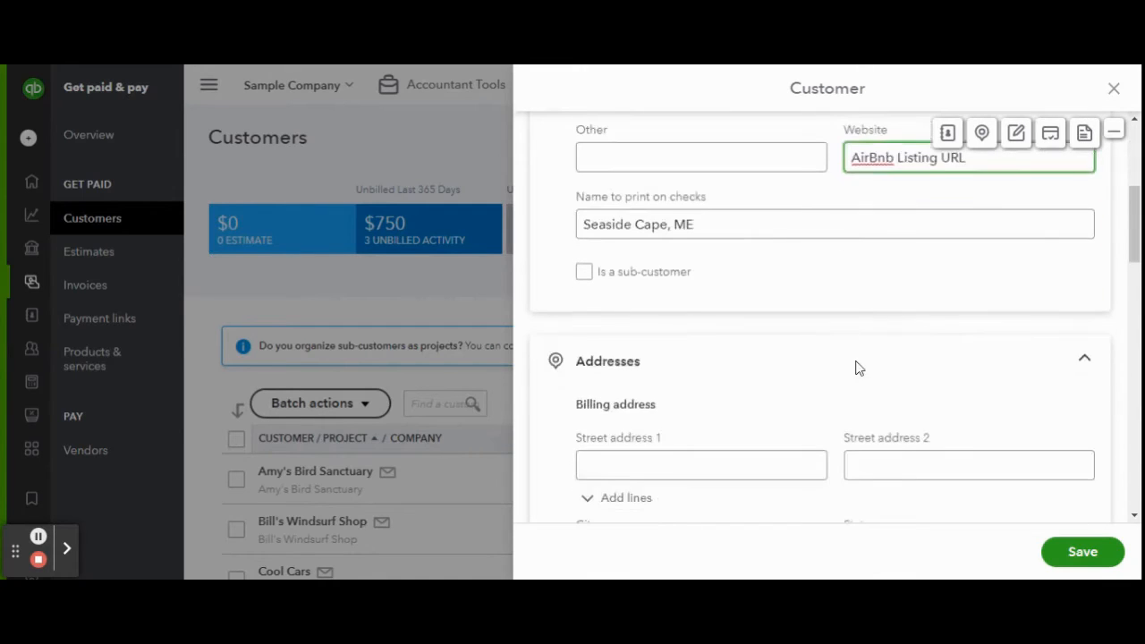
scroll(829, 318, "down", 1)
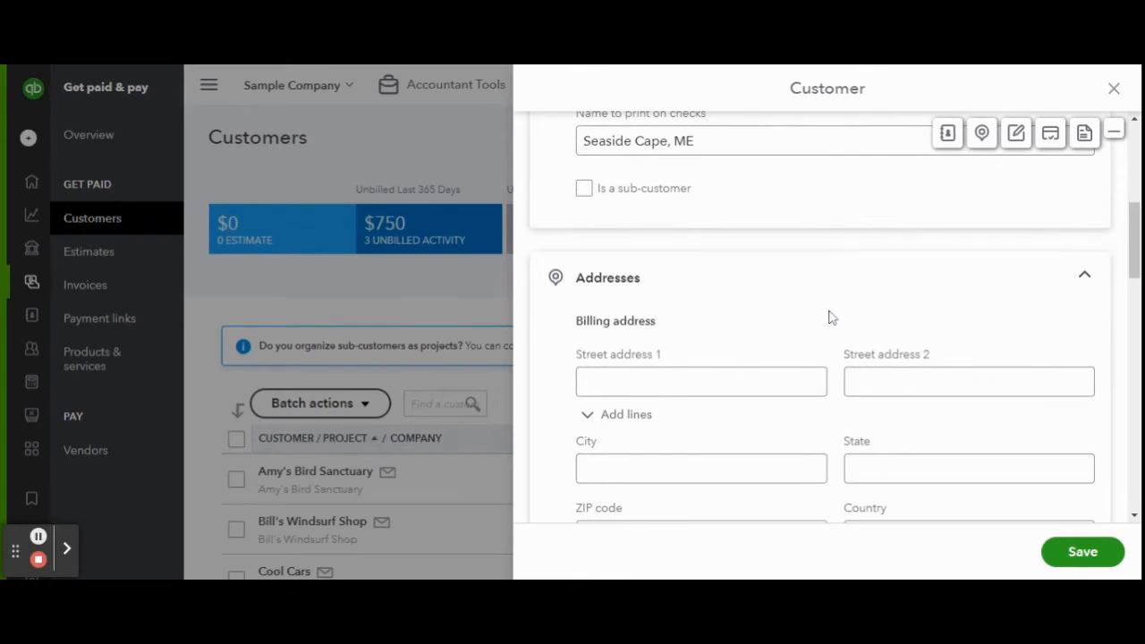
scroll(829, 318, "down", 1)
scroll(841, 250, "up", 3)
left_click(814, 333)
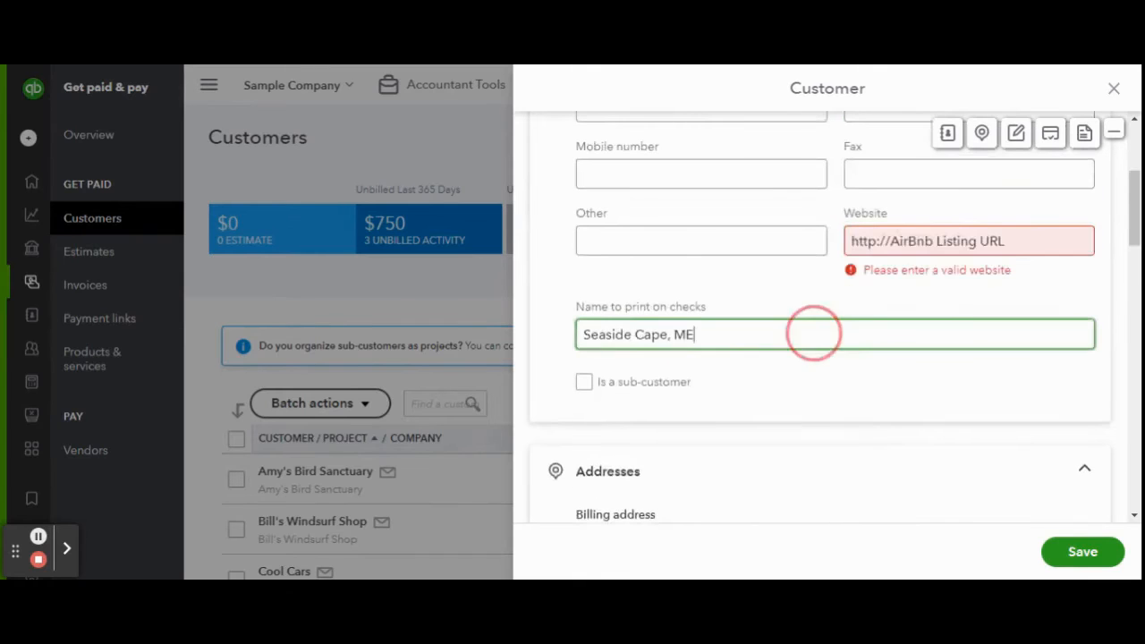
key("ctrl+a")
type("Tammy")
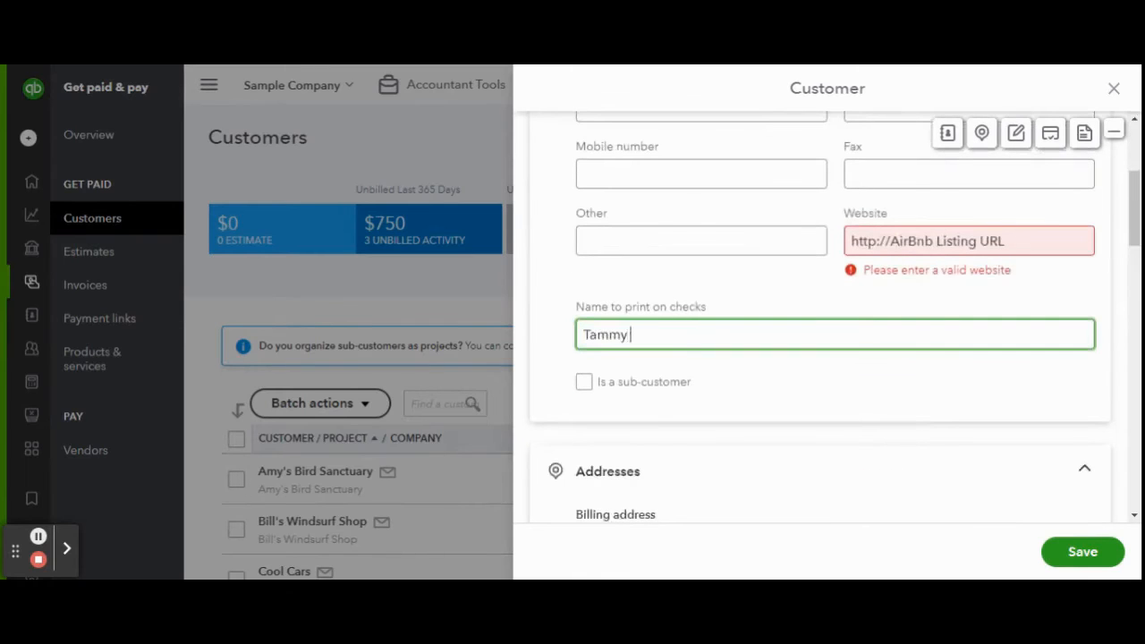
key("BackSpace")
key("BackSpace")
key("BackSpace")
key("BackSpace")
key("BackSpace")
type("Property Owner Name,")
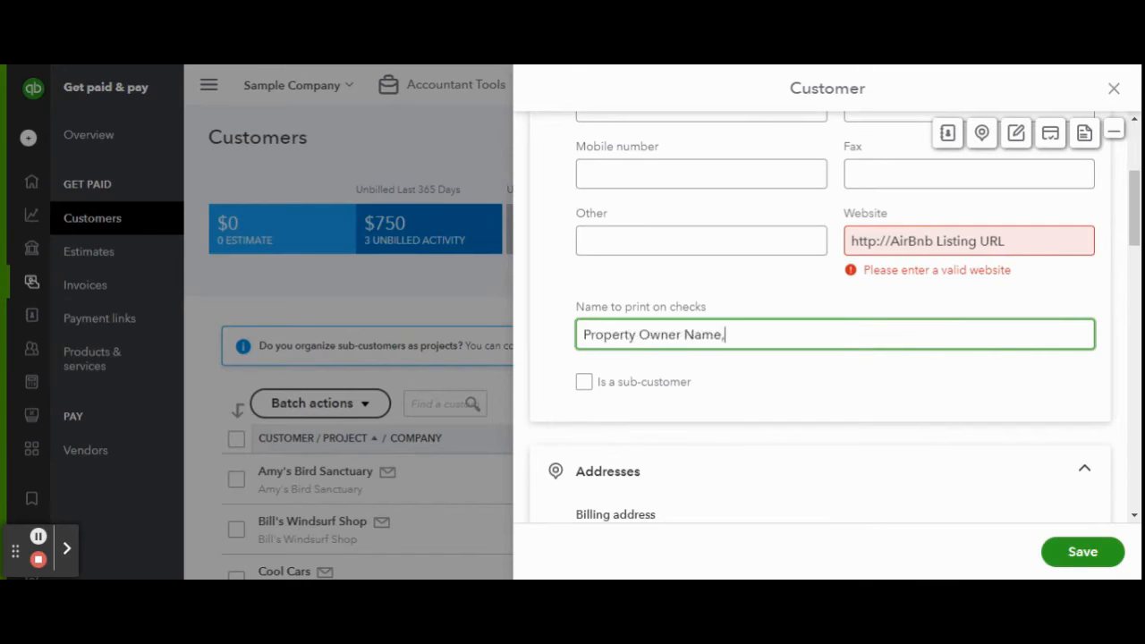
type(" Business Name")
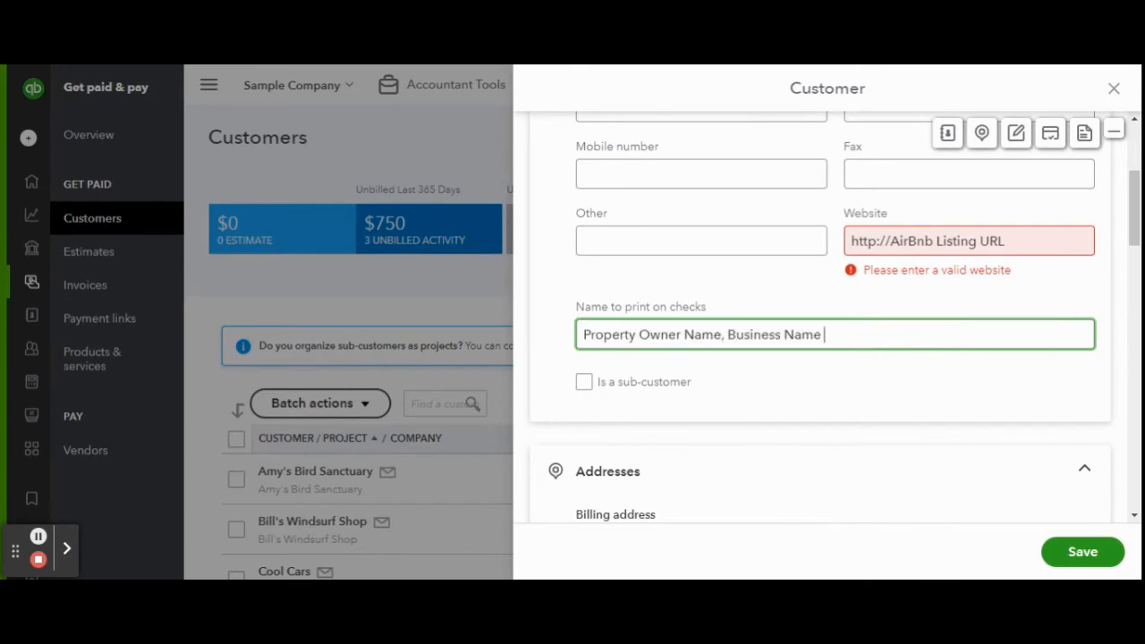
scroll(785, 329, "down", 2)
scroll(786, 330, "down", 6)
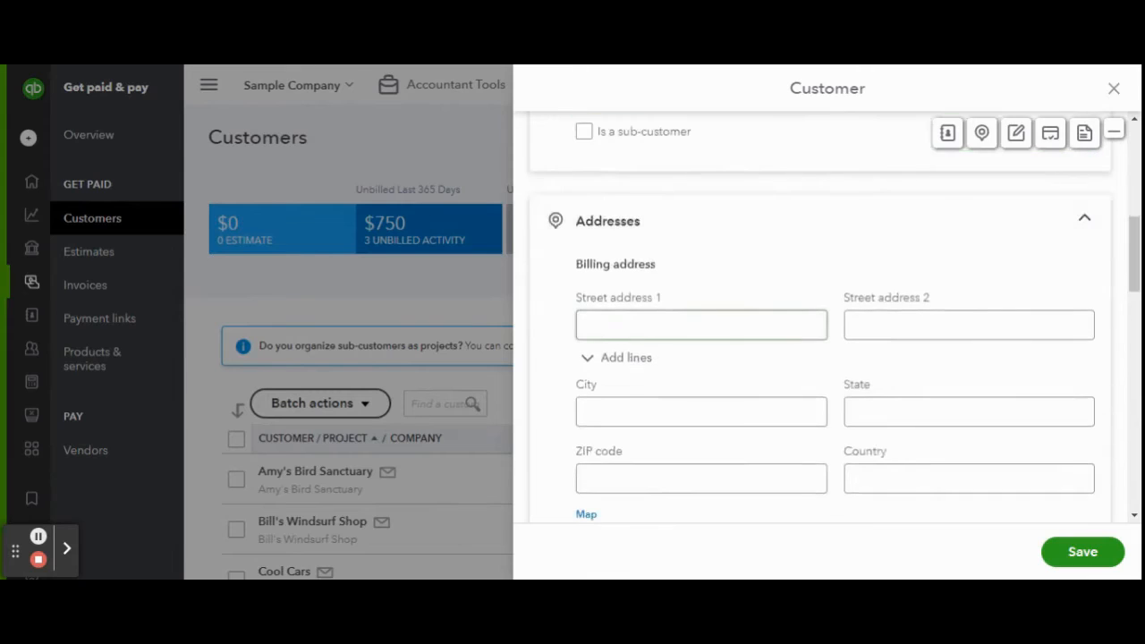
scroll(696, 329, "down", 1)
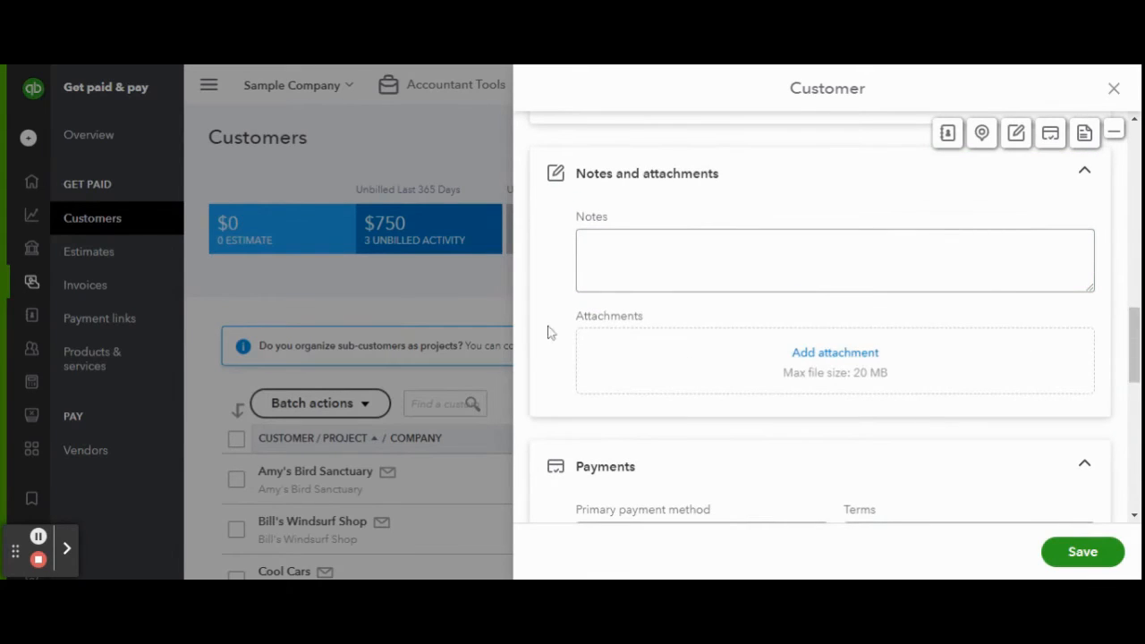
scroll(551, 332, "down", 3)
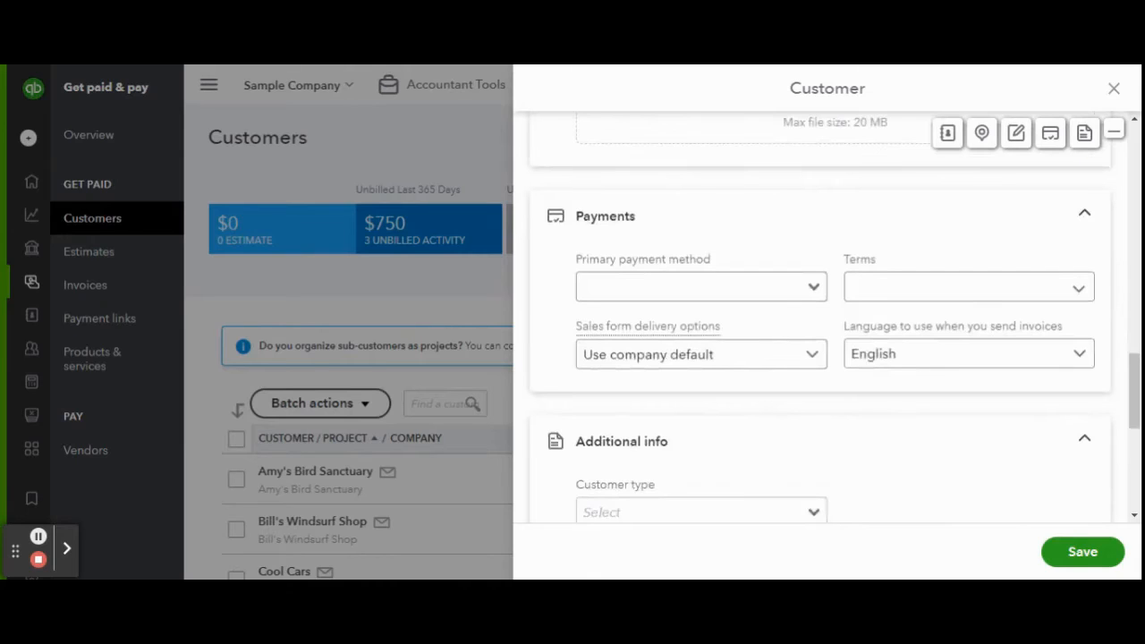
scroll(814, 299, "down", 5)
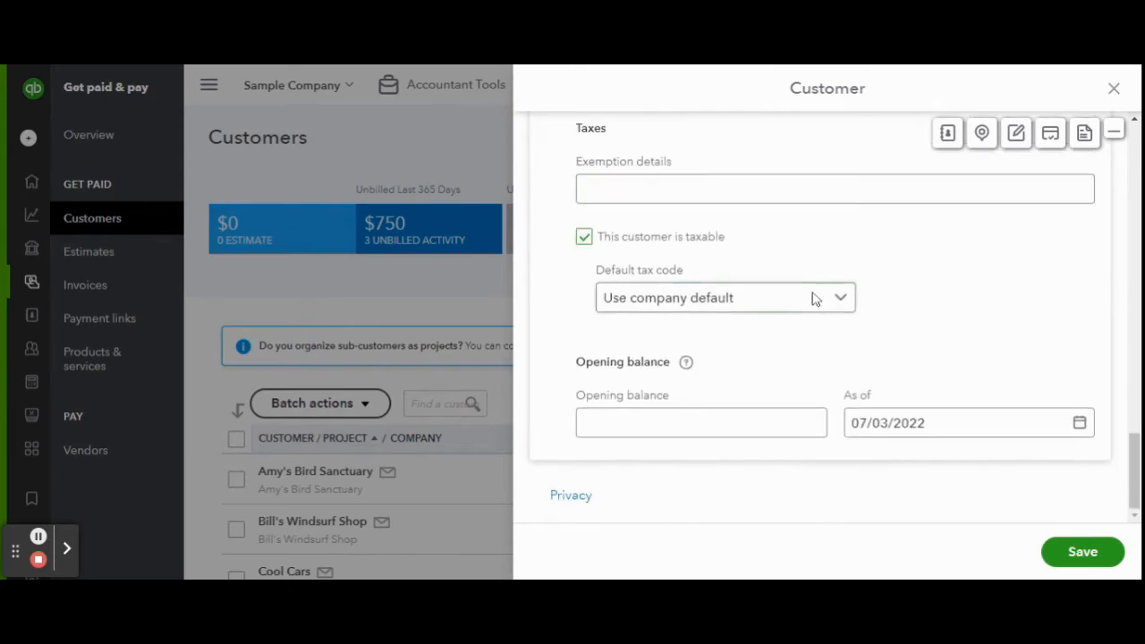
Clear the invalid website, save the Seaside Cape, ME customer, and go to Invoices.
left_click(1069, 555)
triple_click(1014, 491)
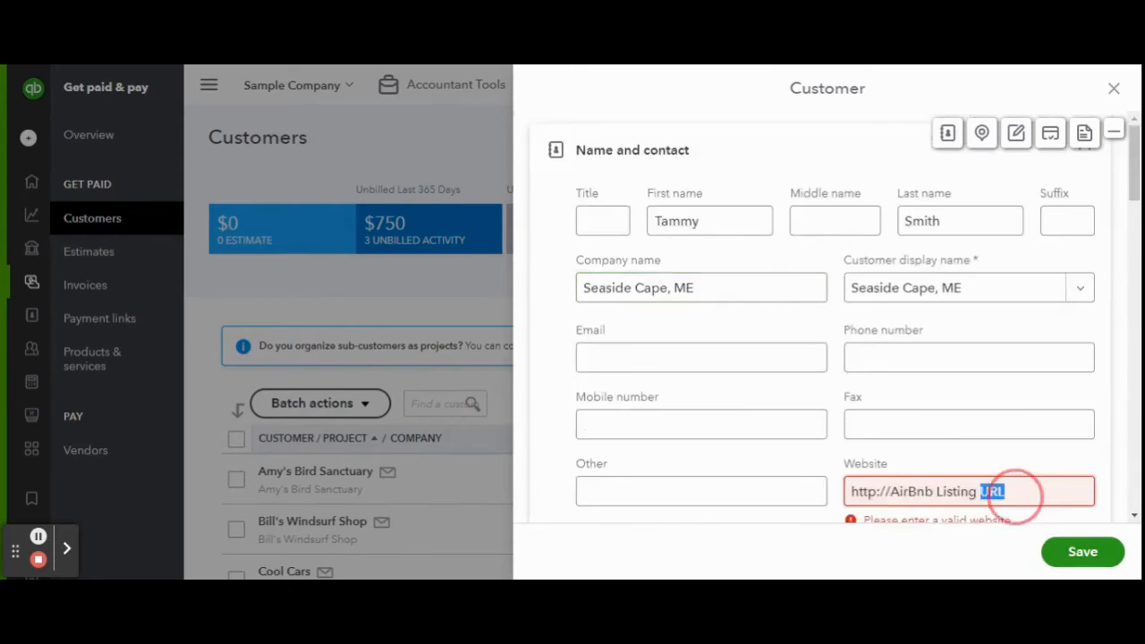
key("BackSpace")
left_click(1084, 552)
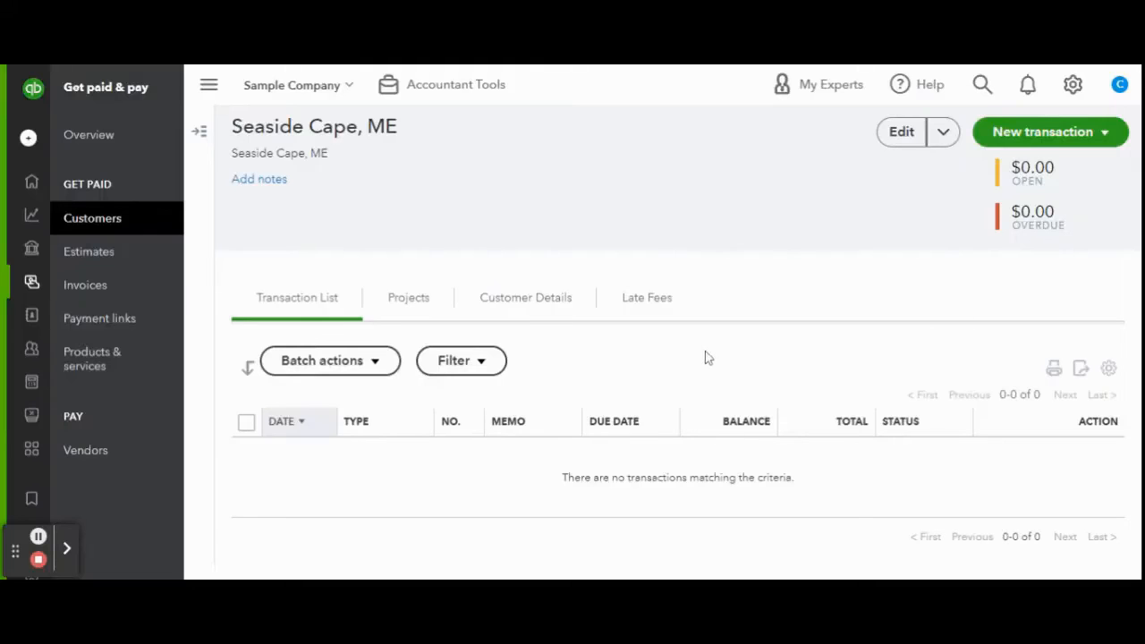
left_click(137, 292)
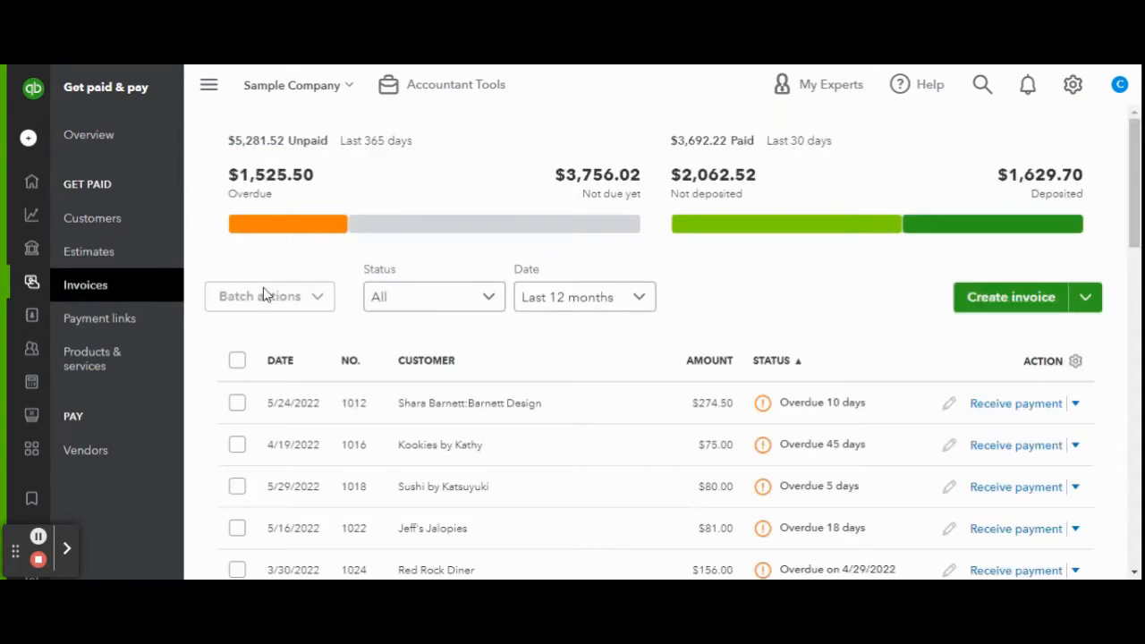
Start an invoice for customer Seaside Cape, ME, keeping Net 30 terms.
left_click(1016, 303)
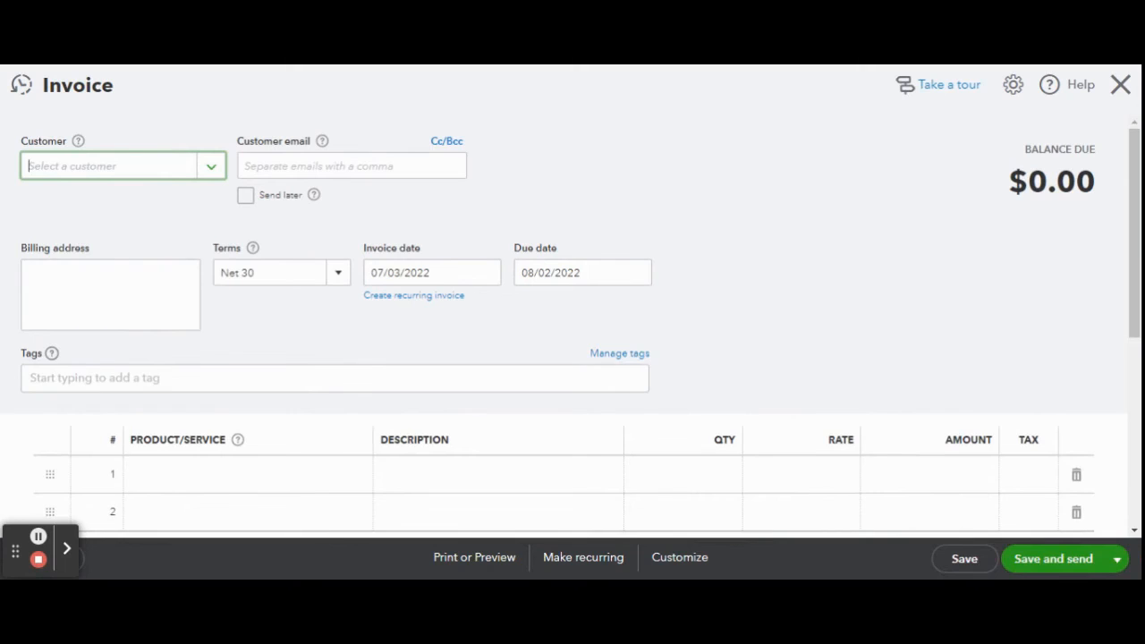
type("tamm")
key("BackSpace")
key("BackSpace")
key("BackSpace")
key("BackSpace")
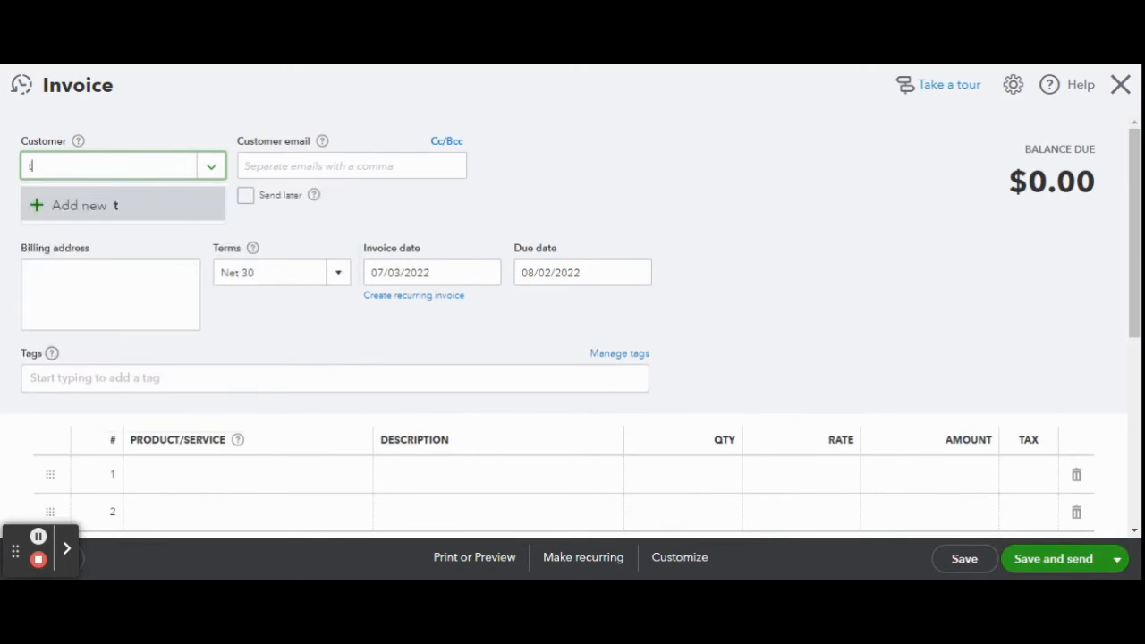
type("seas")
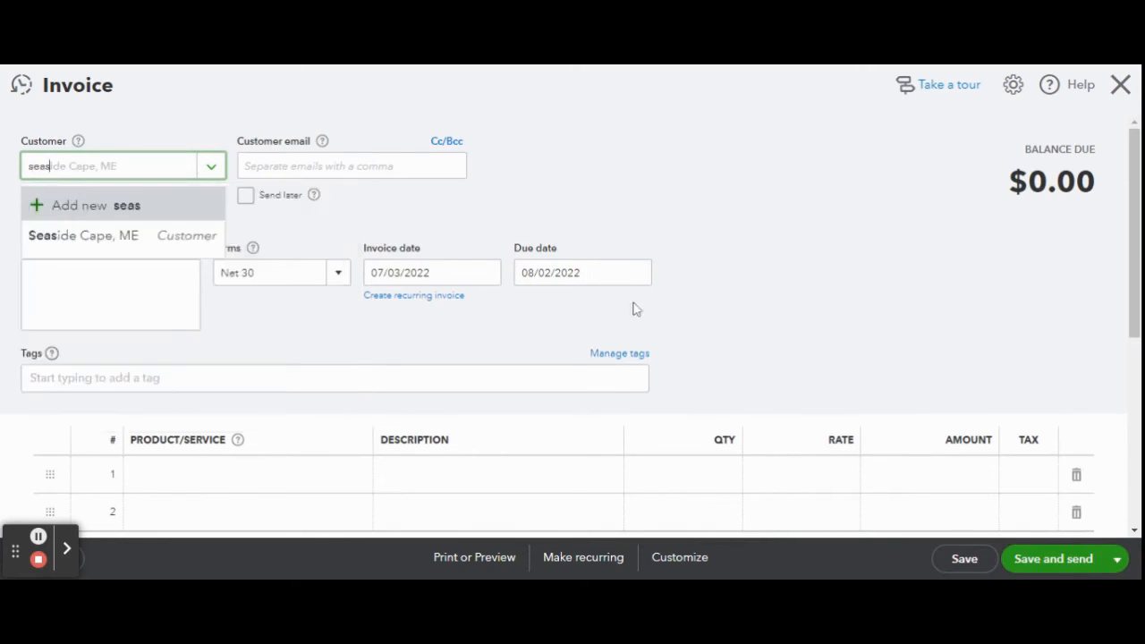
left_click(64, 236)
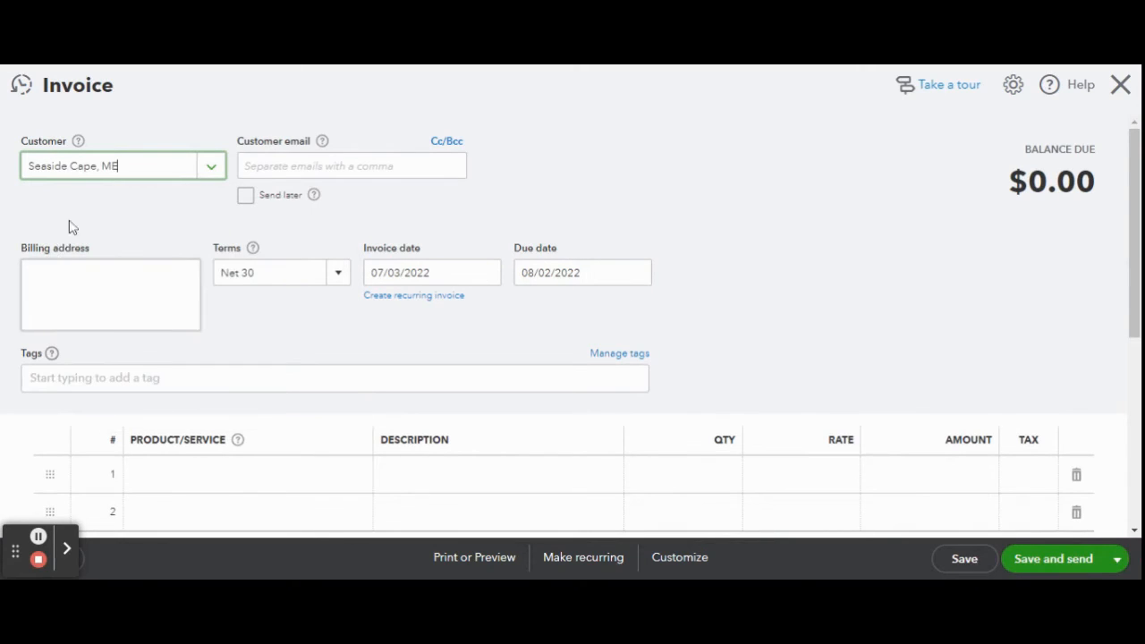
left_click(345, 287)
left_click(345, 291)
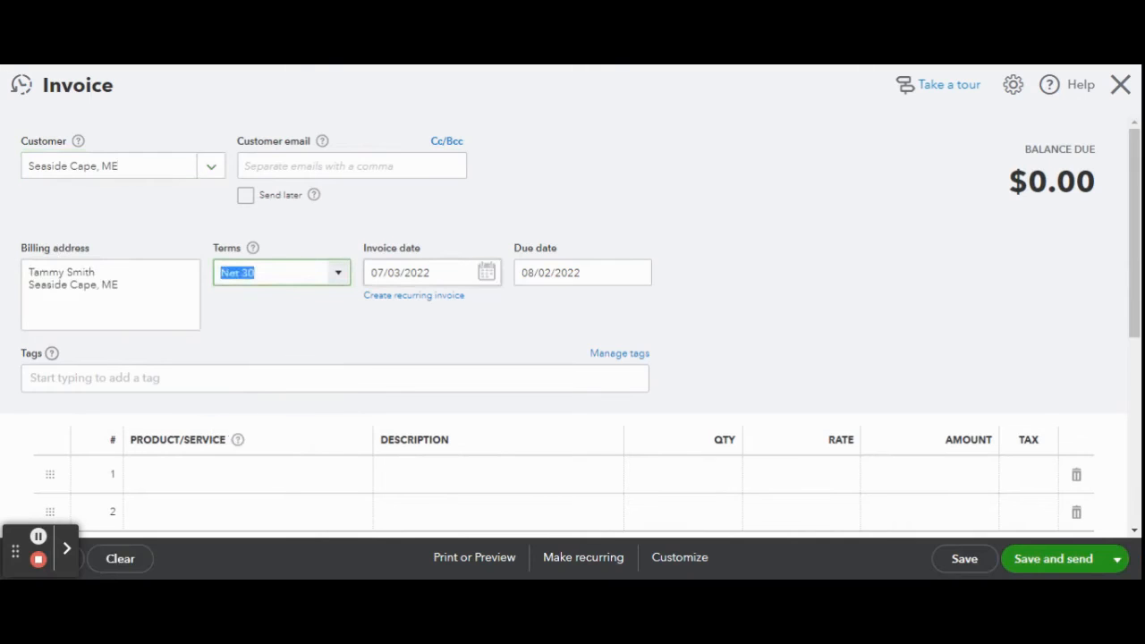
scroll(278, 332, "down", 3)
left_click(278, 327)
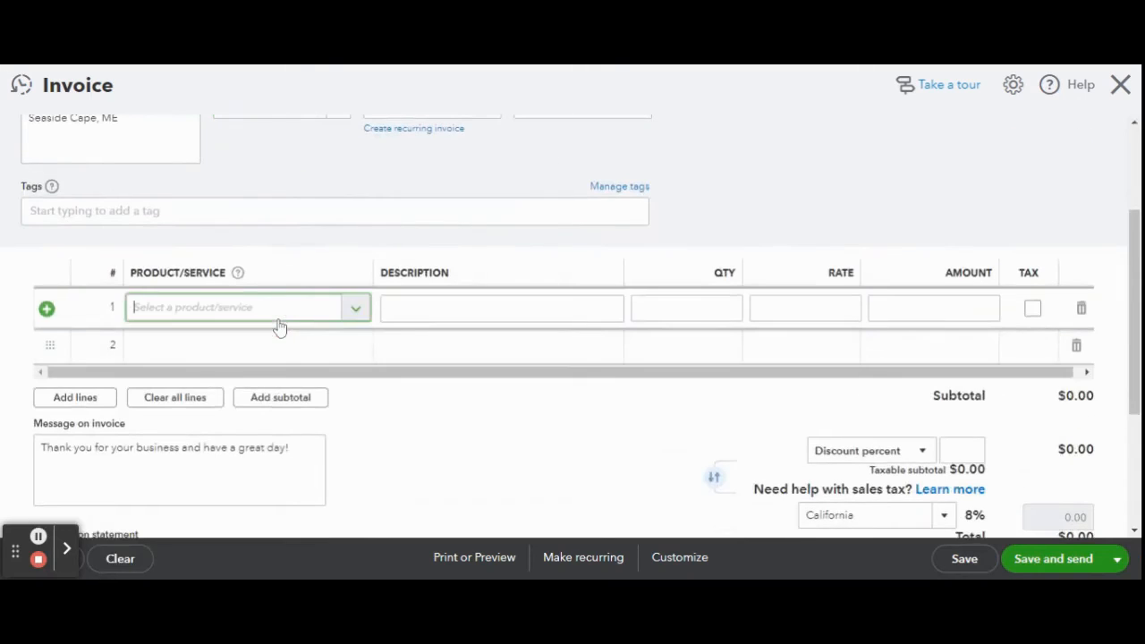
Add Property Management on line 1 at 150, untaxed.
type("proper")
left_click(273, 379)
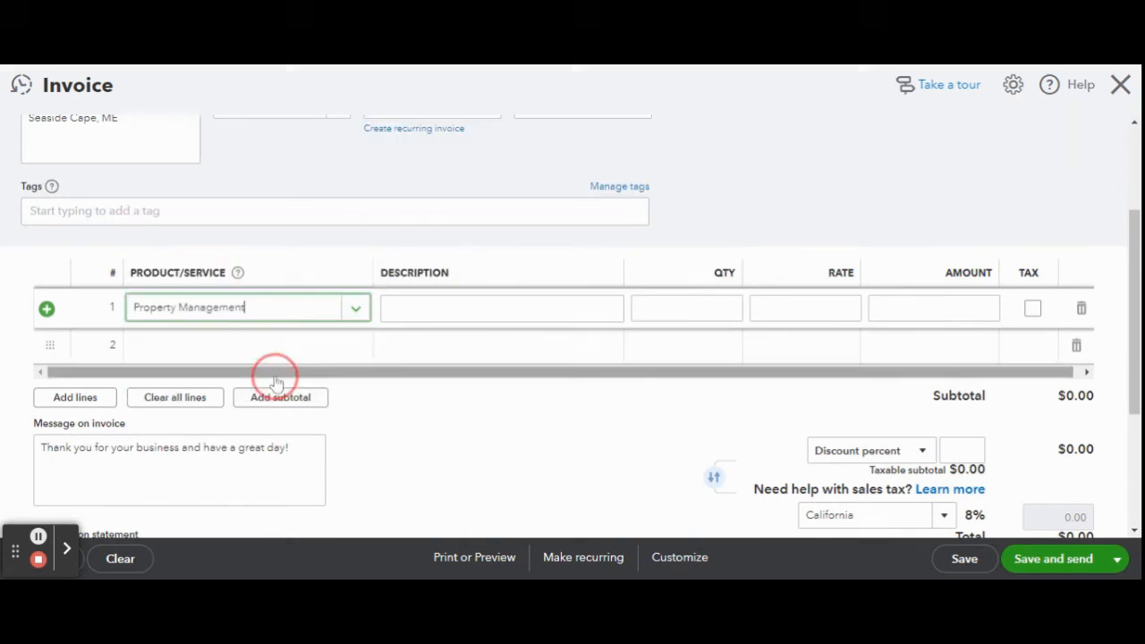
left_click(939, 307)
type("150")
left_click(1033, 308)
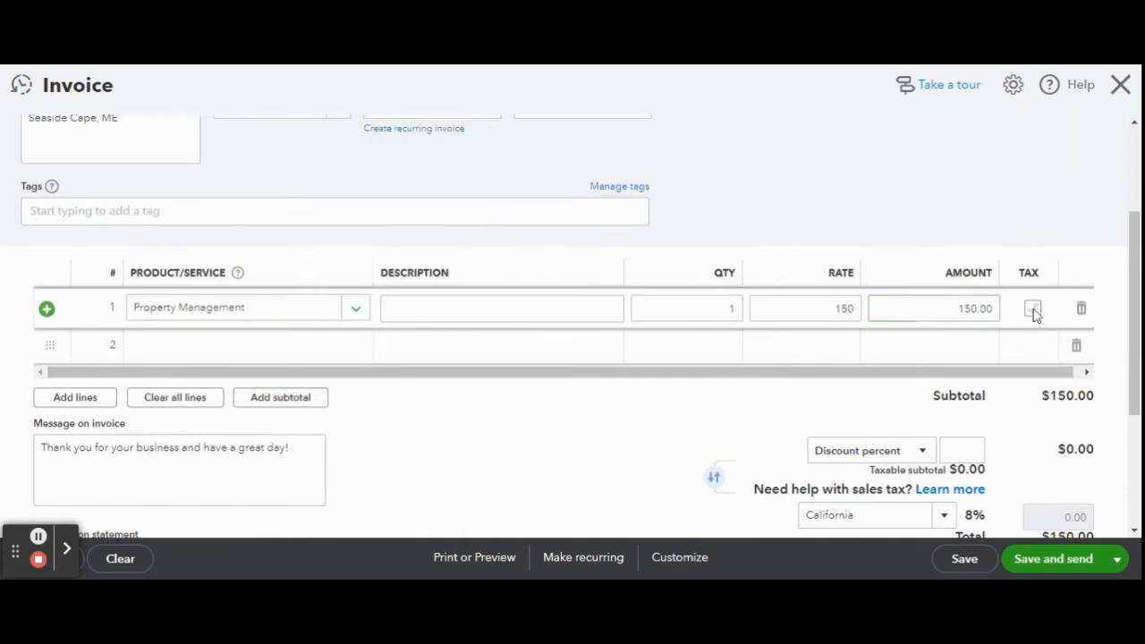
Add Cleaning Fee on line 2 at 85, untaxed.
left_click(347, 351)
left_click(356, 349)
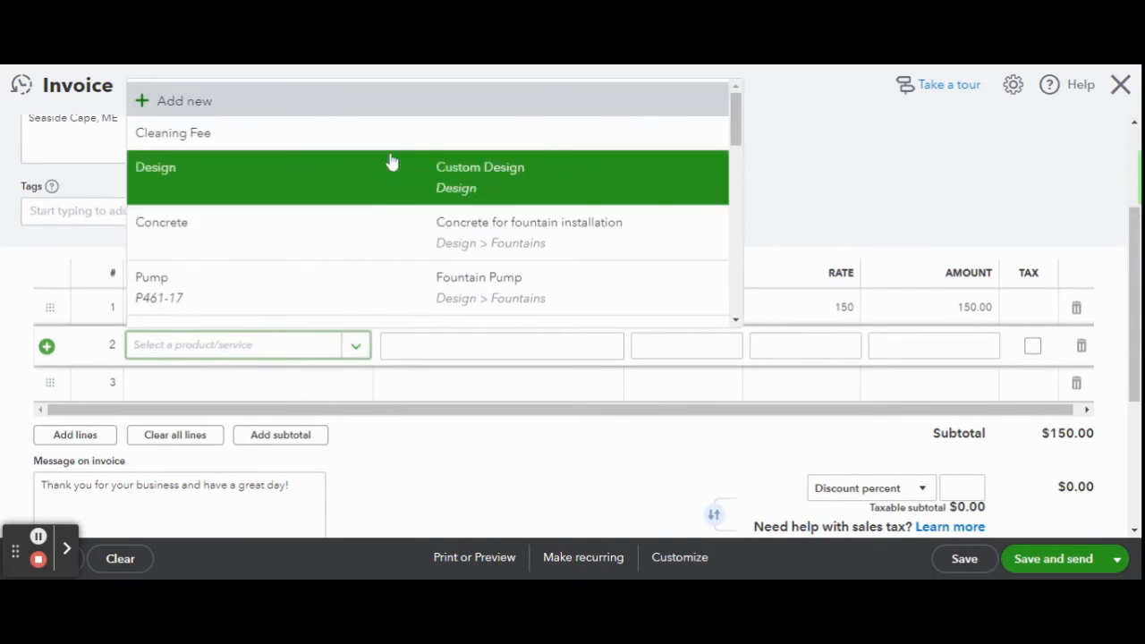
left_click(394, 134)
left_click(939, 346)
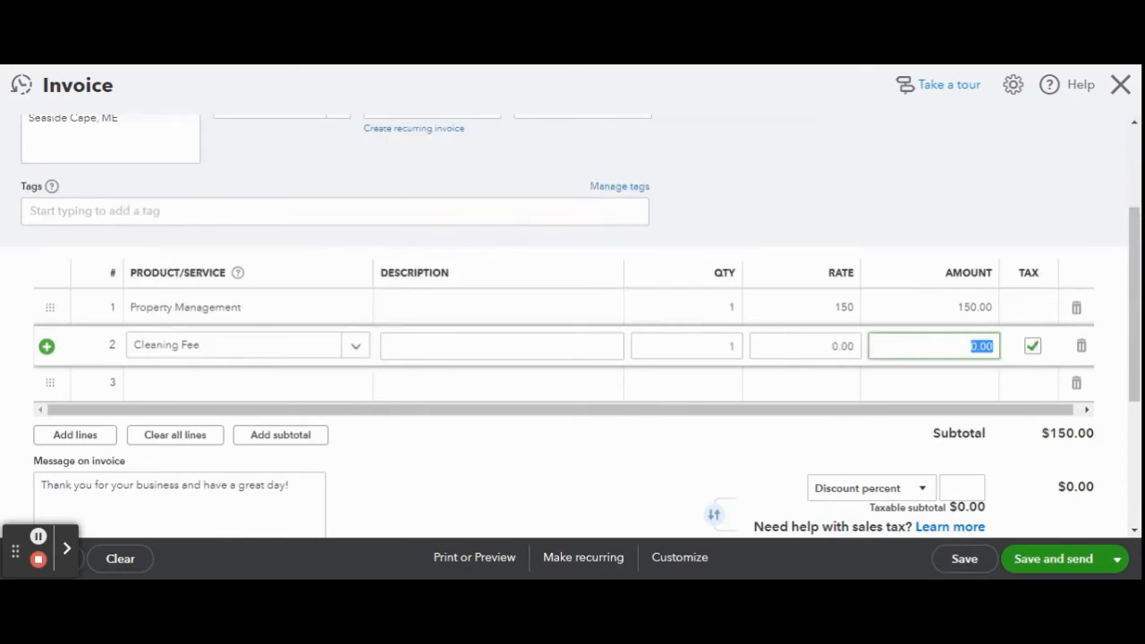
type("85")
left_click(1032, 346)
left_click(623, 470)
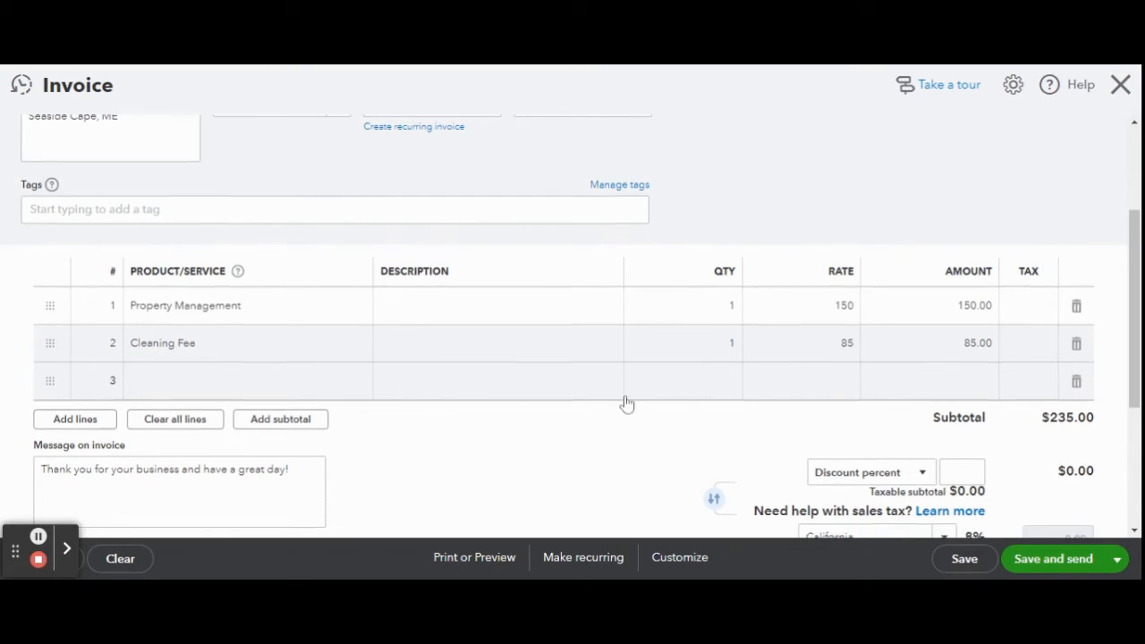
scroll(626, 402, "down", 3)
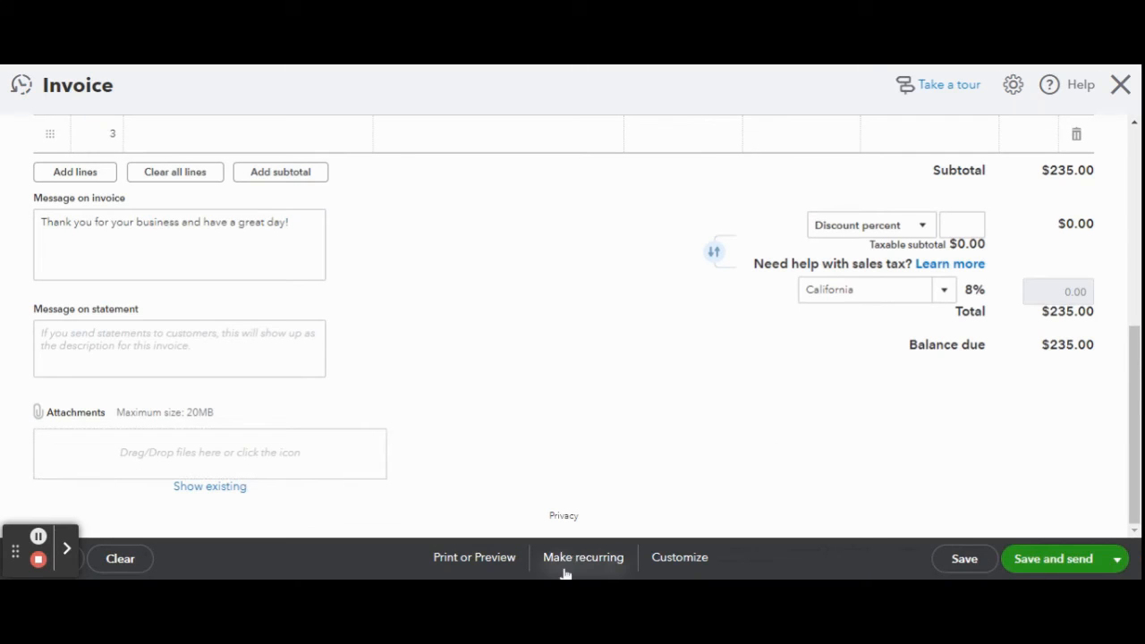
Switch the invoice's save button from Save and send to Save and close after a send attempt.
scroll(532, 460, "up", 4)
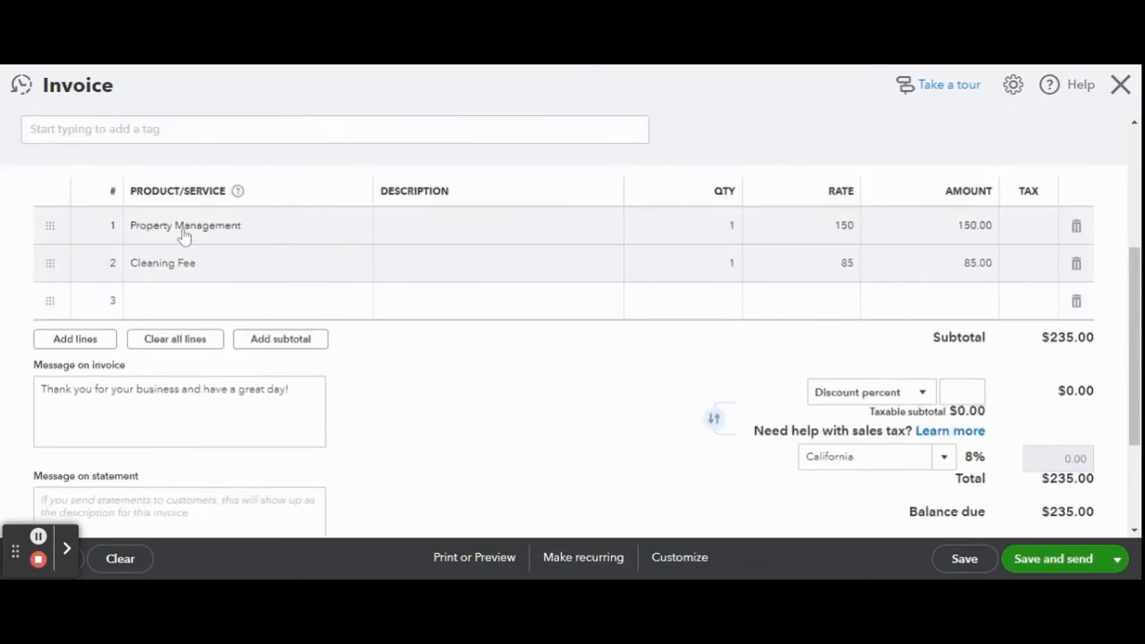
scroll(595, 299, "down", 3)
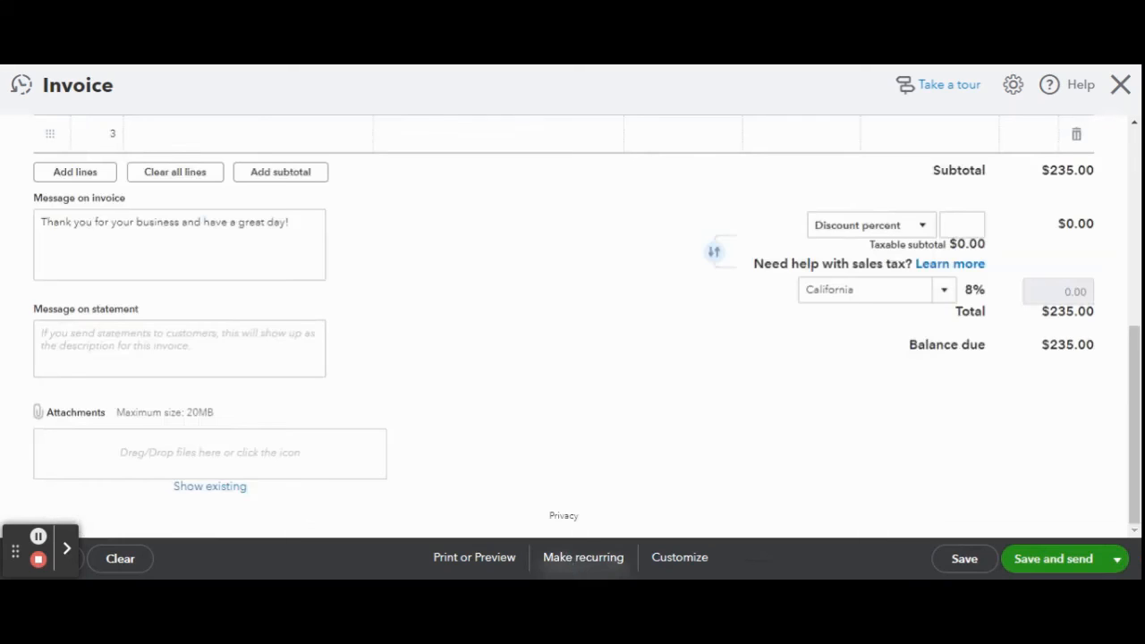
left_click(1117, 560)
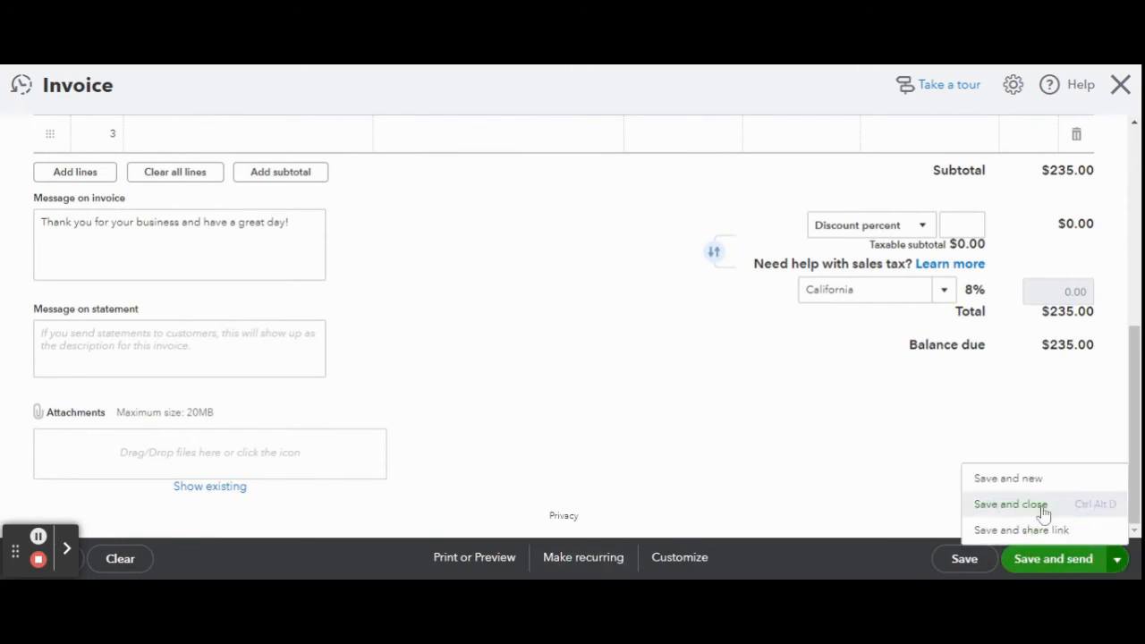
left_click(1043, 562)
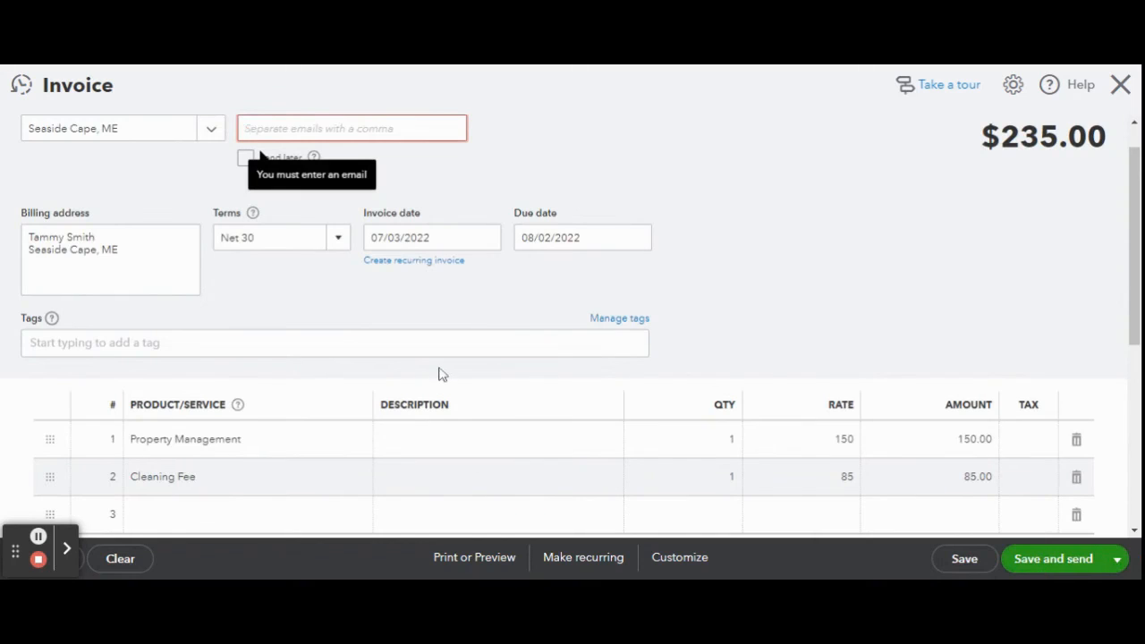
left_click(1116, 559)
left_click(1020, 506)
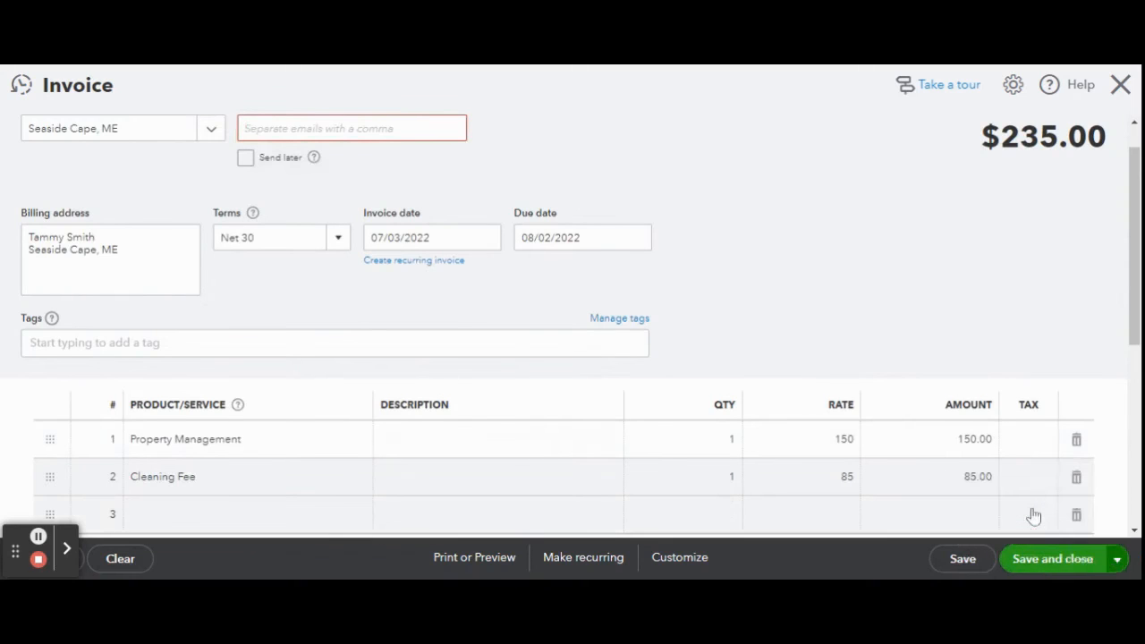